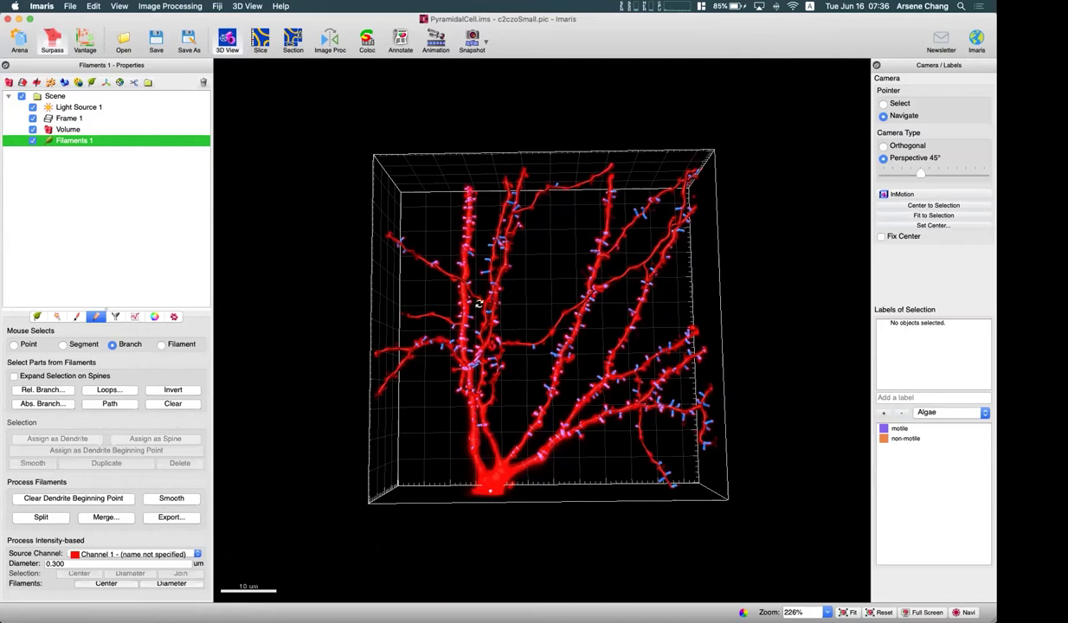
Hide Filaments 1 and add a new filaments object, skipping automatic creation to edit it manually
{"action": "left_click_drag", "start_coordinate": [528, 374], "coordinate": [529, 381]}
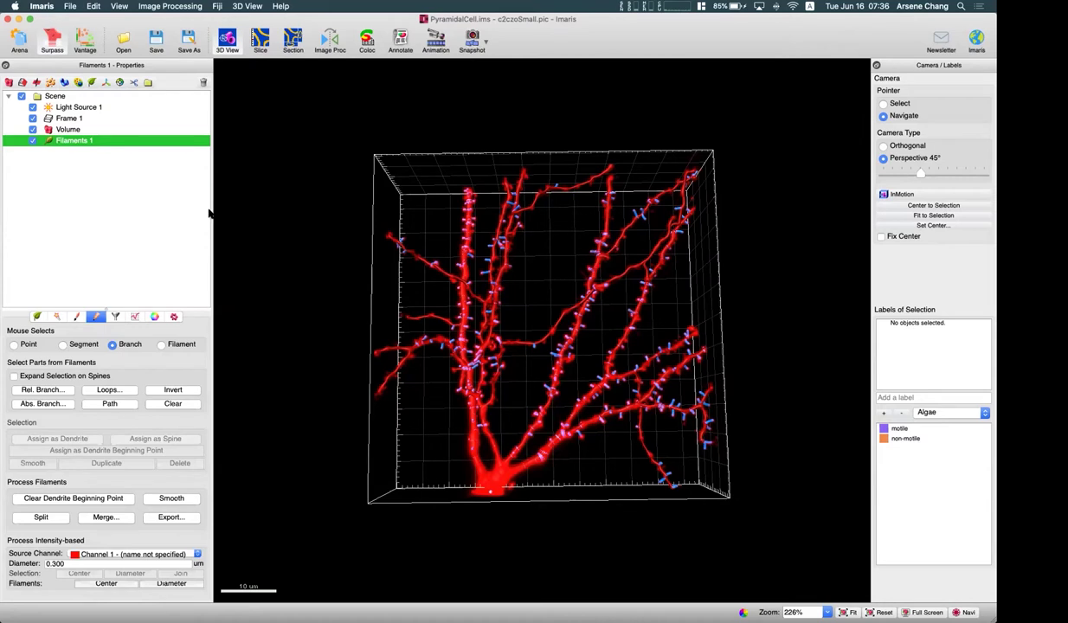
{"action": "left_click_drag", "start_coordinate": [454, 310], "coordinate": [477, 328]}
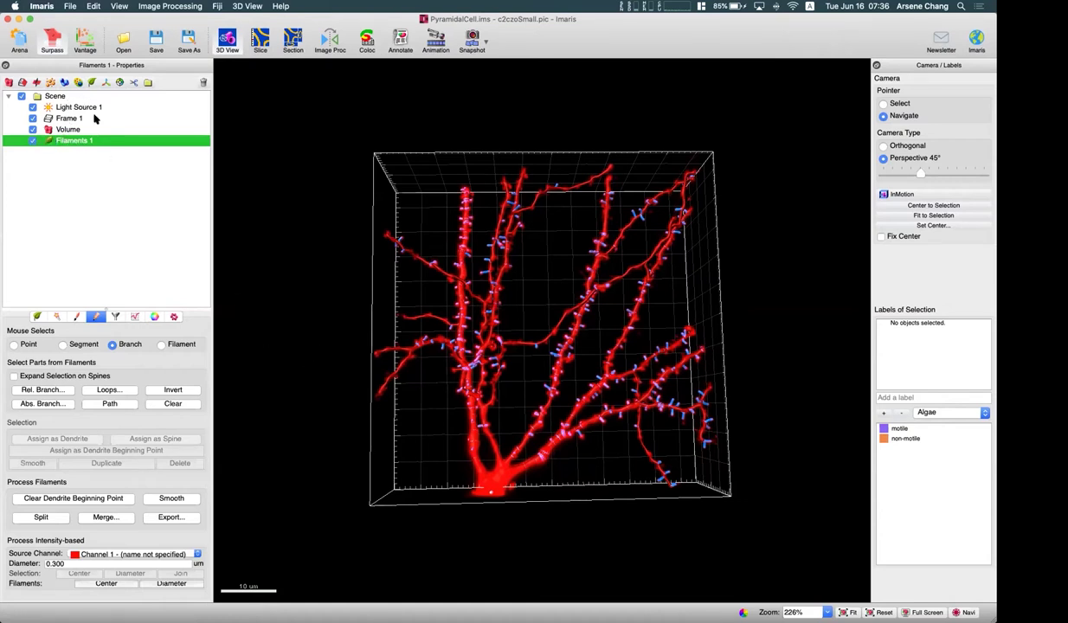
{"action": "left_click", "coordinate": [32, 141]}
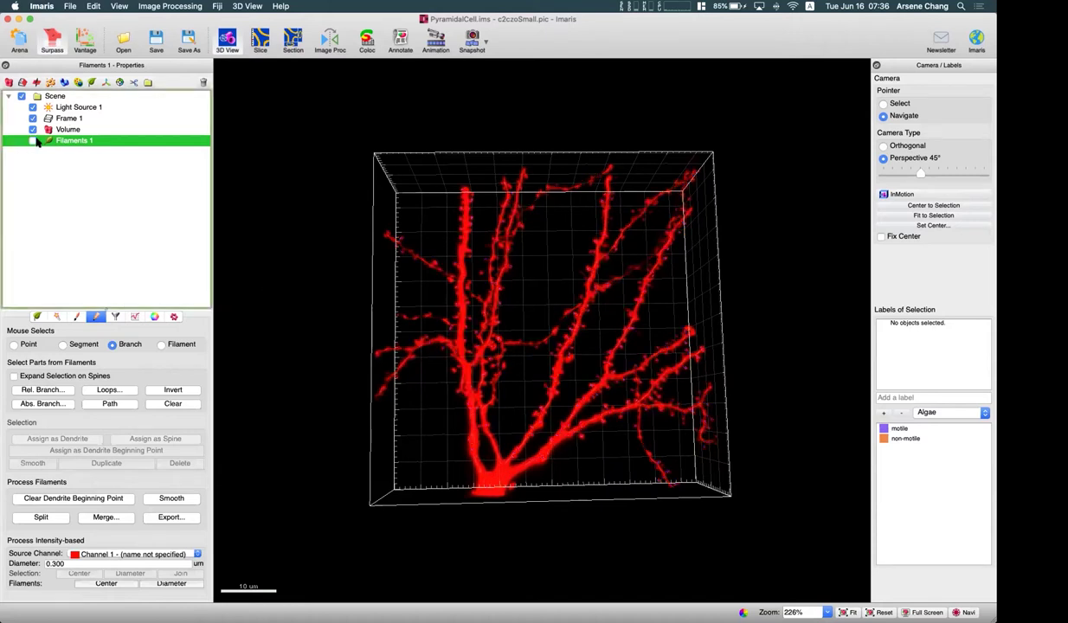
{"action": "left_click", "coordinate": [93, 83]}
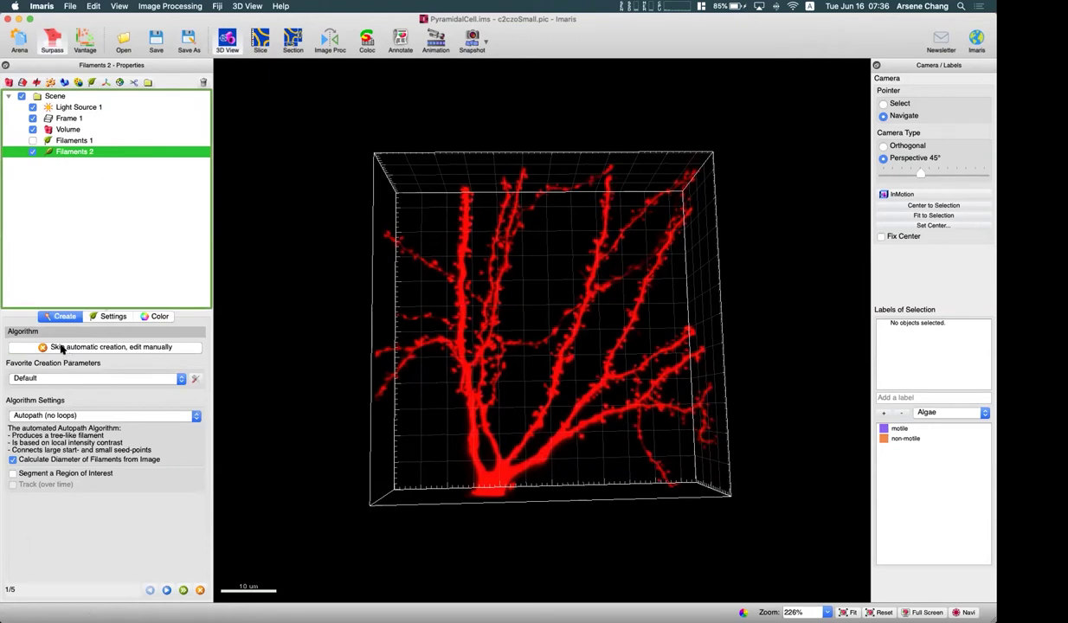
{"action": "left_click", "coordinate": [105, 347]}
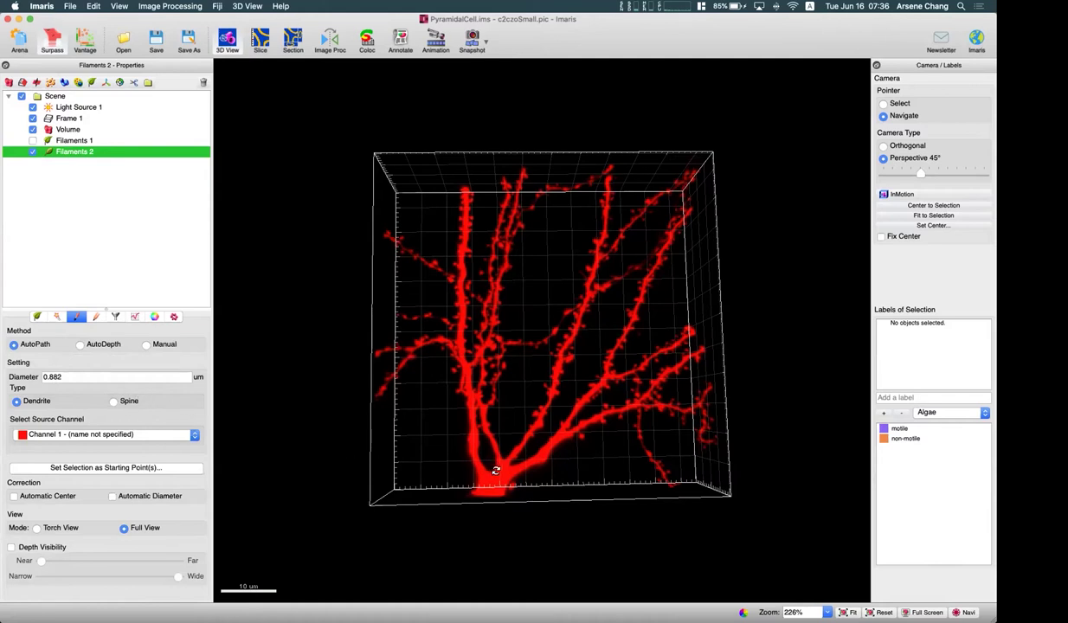
Set the AutoPath diameter to 2.52 um and place the dendrite starting point on the cell body at the tree's base
{"action": "key", "text": "Escape"}
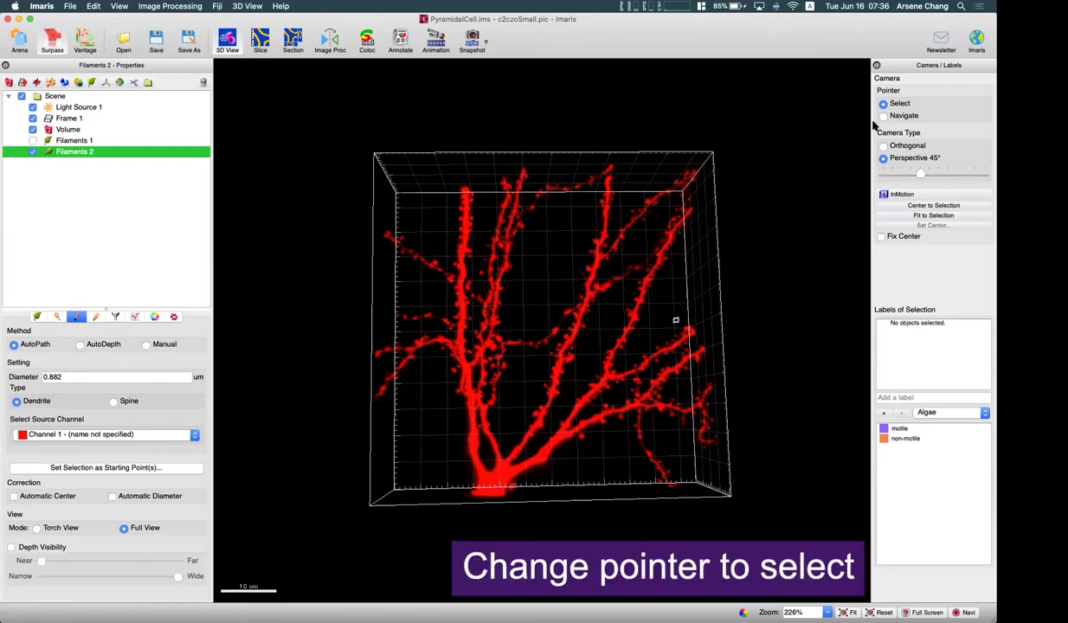
{"action": "scroll", "coordinate": [471, 483], "scroll_direction": "up", "scroll_amount": 5, "text": "shift"}
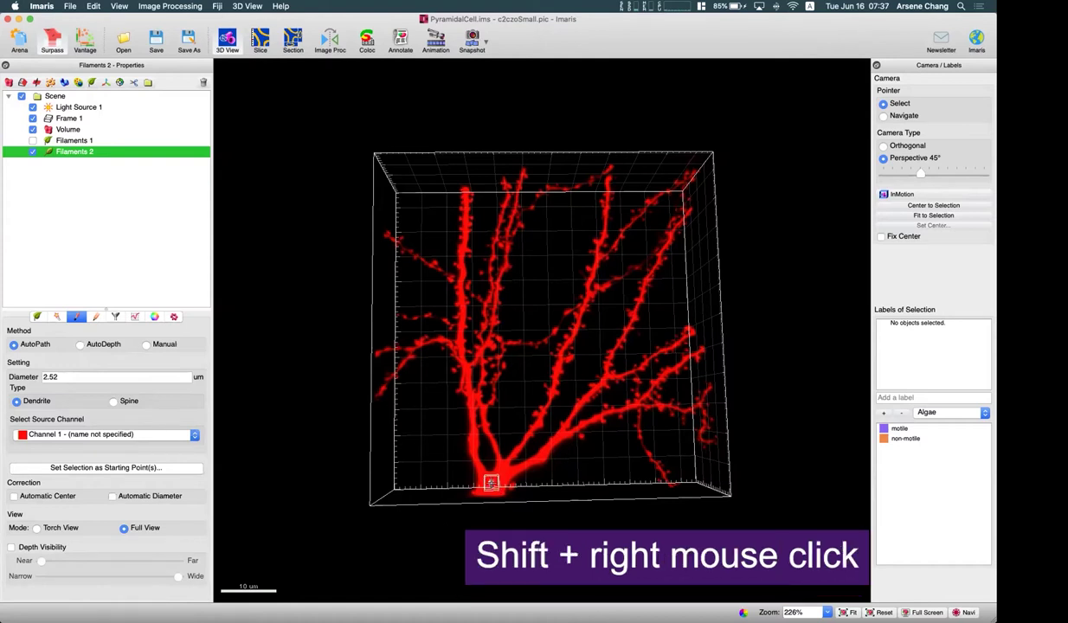
{"action": "right_click", "coordinate": [491, 482], "text": "shift"}
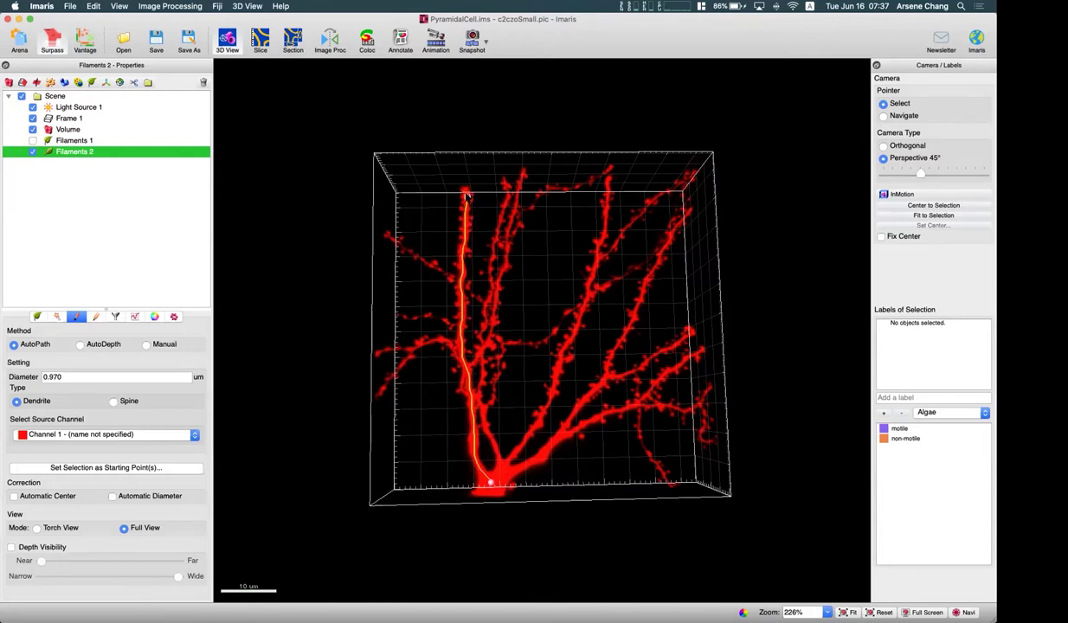
Set the diameter to 0.602 um and trace the three long upright dendrites on the tree's left side up to their tips
{"action": "key", "text": "Escape"}
{"action": "scroll", "coordinate": [465, 196], "scroll_direction": "up", "scroll_amount": 4}
{"action": "key", "text": "Escape"}
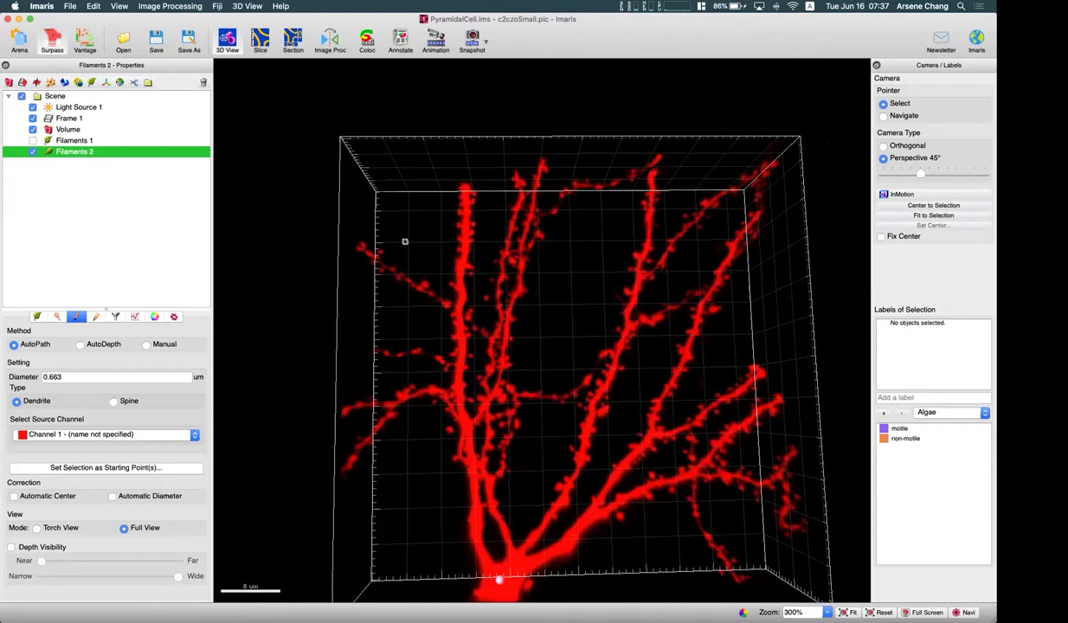
{"action": "scroll", "coordinate": [465, 192], "scroll_direction": "up", "scroll_amount": 10}
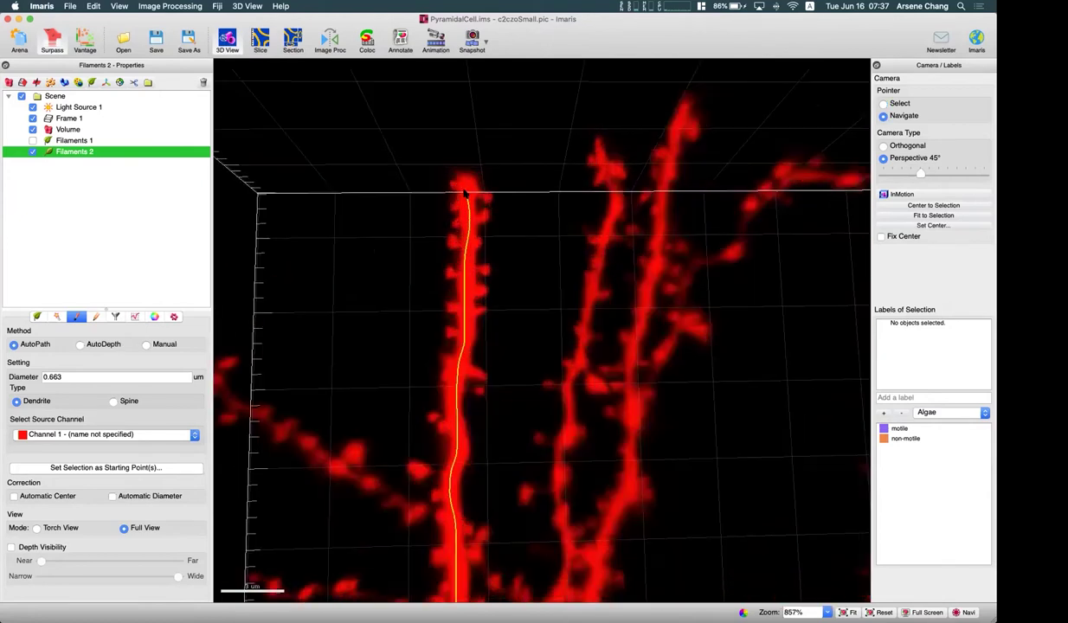
{"action": "scroll", "coordinate": [468, 188], "scroll_direction": "down", "scroll_amount": 3, "text": "shift"}
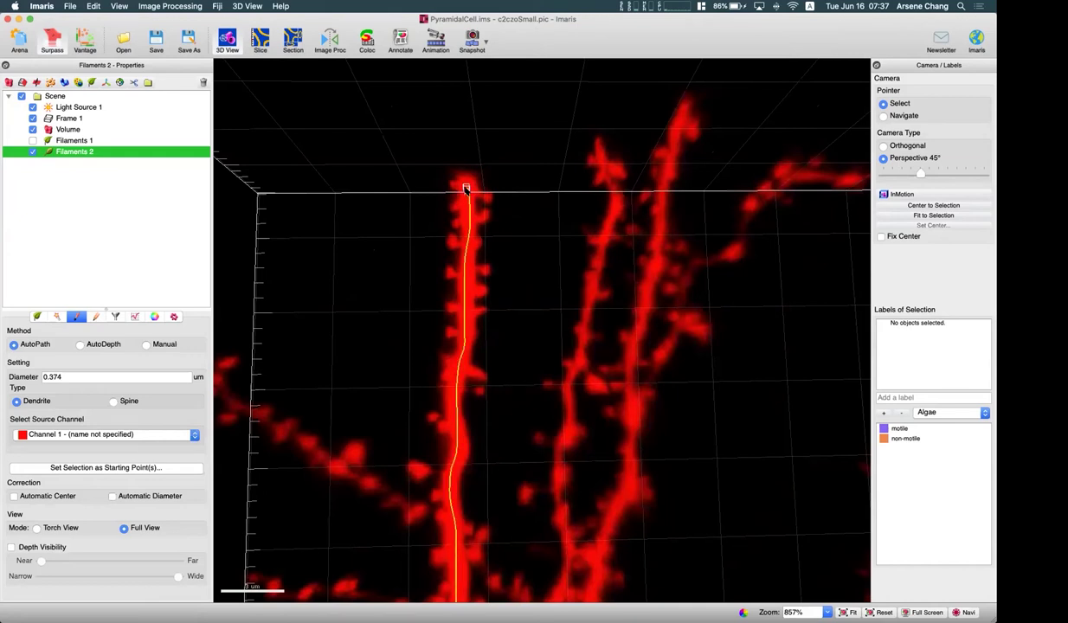
{"action": "scroll", "coordinate": [465, 188], "scroll_direction": "up", "scroll_amount": 2, "text": "shift"}
{"action": "scroll", "coordinate": [466, 189], "scroll_direction": "down", "scroll_amount": 2, "text": "shift"}
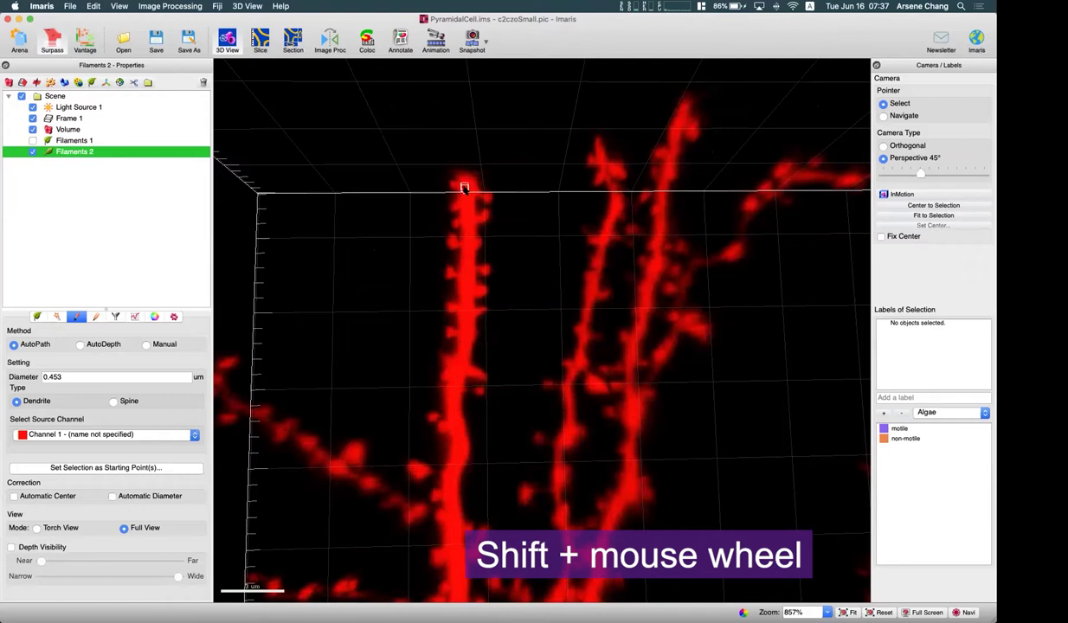
{"action": "scroll", "coordinate": [466, 187], "scroll_direction": "up", "scroll_amount": 2, "text": "shift"}
{"action": "left_click", "coordinate": [465, 188], "text": "shift"}
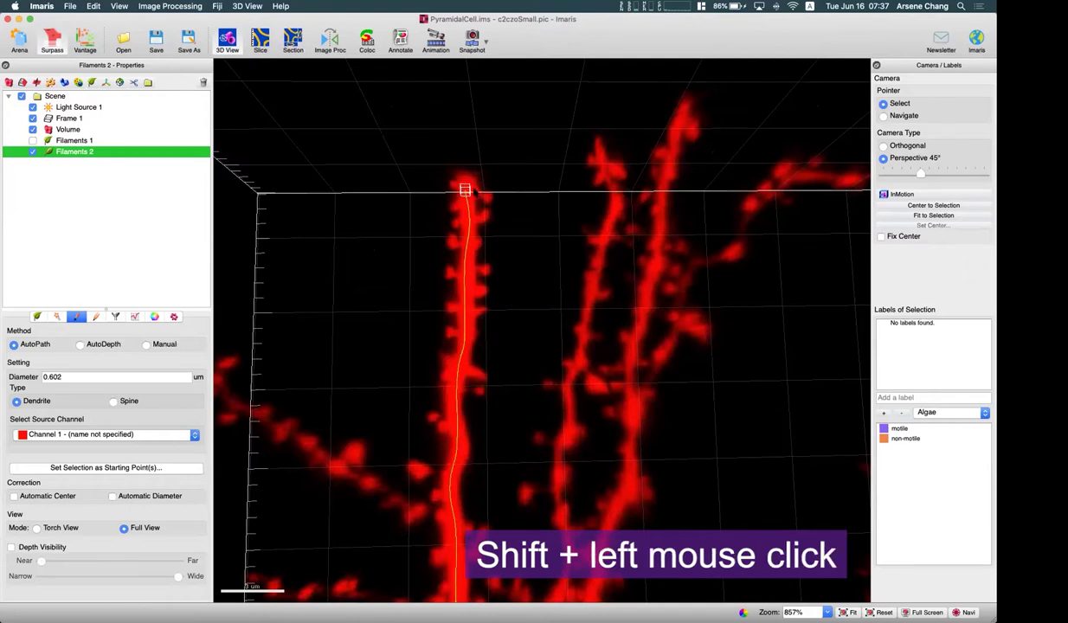
{"action": "left_click", "coordinate": [599, 147], "text": "shift"}
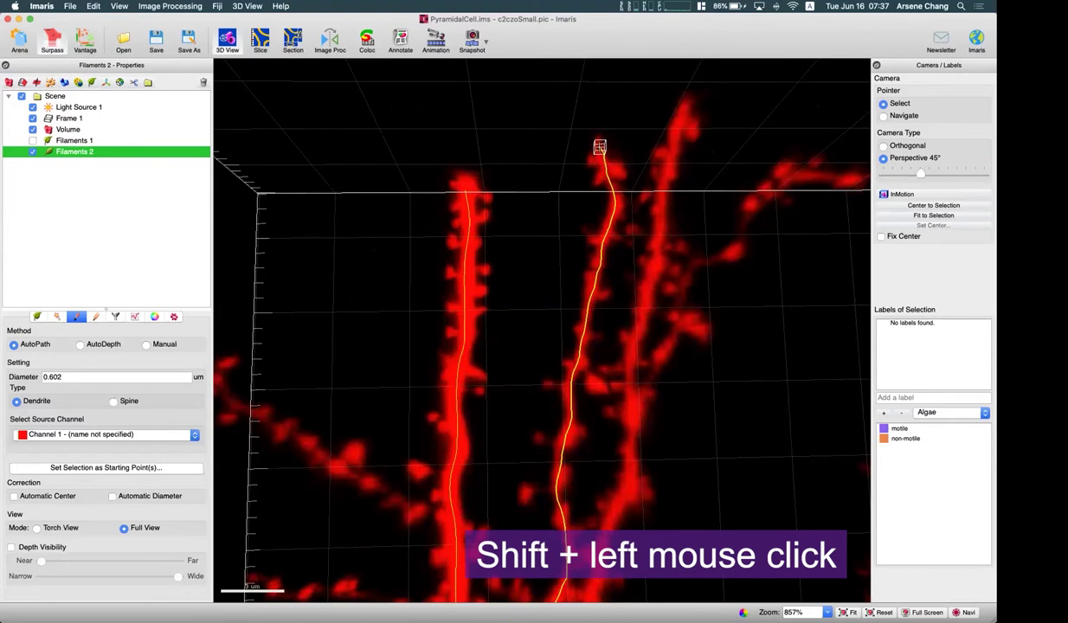
{"action": "left_click", "coordinate": [684, 113], "text": "shift"}
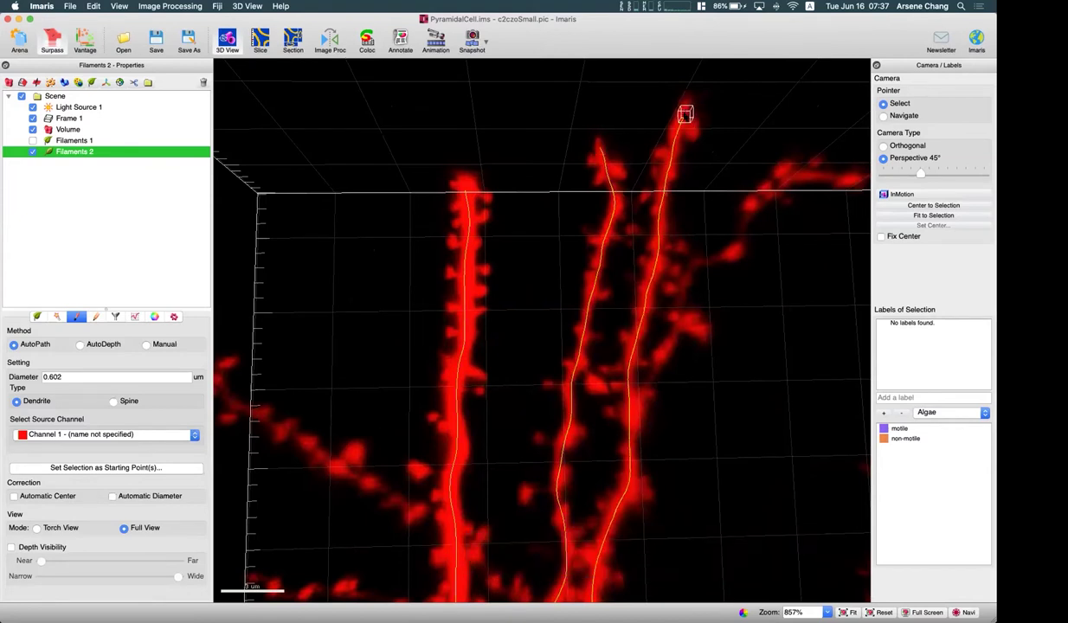
Trace the four thin side branches that reach the left edge of the volume out to their ends
{"action": "scroll", "coordinate": [669, 179], "scroll_direction": "down", "scroll_amount": 10}
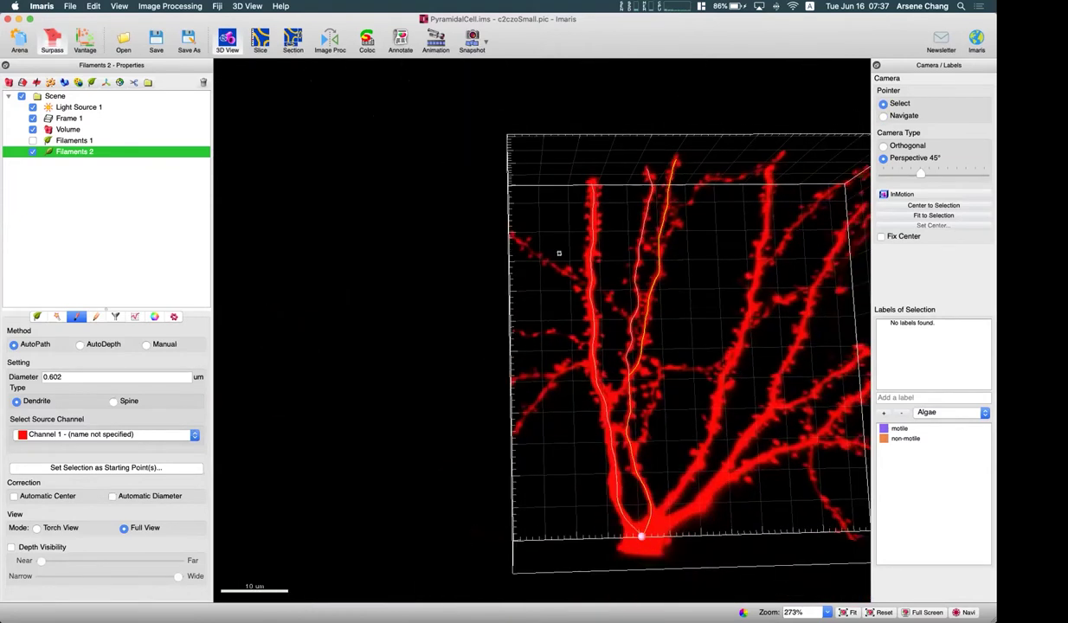
{"action": "left_click", "coordinate": [495, 228], "text": "shift"}
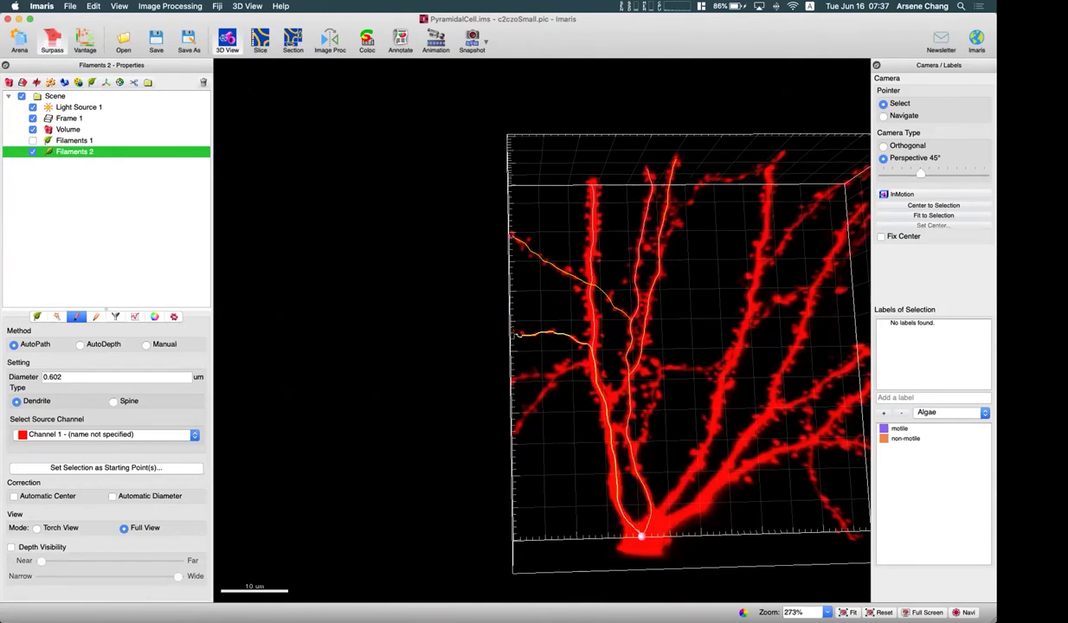
{"action": "left_click", "coordinate": [517, 332], "text": "shift"}
{"action": "left_click", "coordinate": [516, 379], "text": "shift"}
{"action": "left_click", "coordinate": [519, 429], "text": "shift"}
{"action": "key", "text": "Escape"}
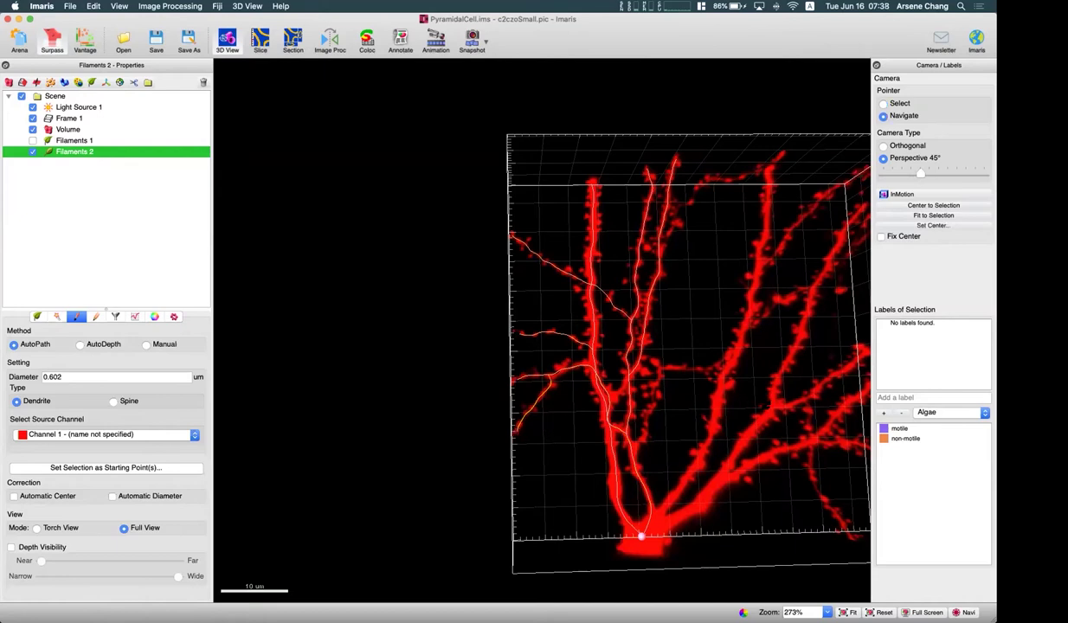
Examine from several angles how the thin branch descending on the tree's right side connects to the neighbouring dendrites
{"action": "right_click_drag", "start_coordinate": [739, 391], "coordinate": [546, 353]}
{"action": "key", "text": "Escape"}
{"action": "key", "text": "Escape"}
{"action": "left_click_drag", "start_coordinate": [591, 375], "coordinate": [528, 381]}
{"action": "key", "text": "Escape"}
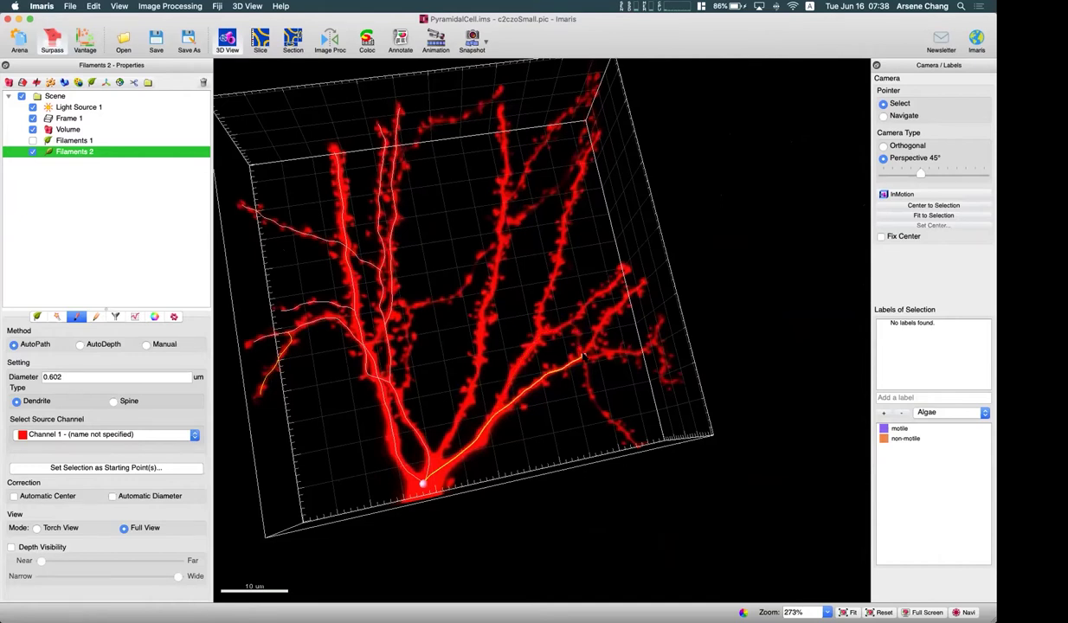
{"action": "mouse_move", "coordinate": [584, 356]}
{"action": "left_mouse_down"}
{"action": "mouse_move", "coordinate": [518, 307]}
{"action": "mouse_move", "coordinate": [589, 348]}
{"action": "left_mouse_up"}
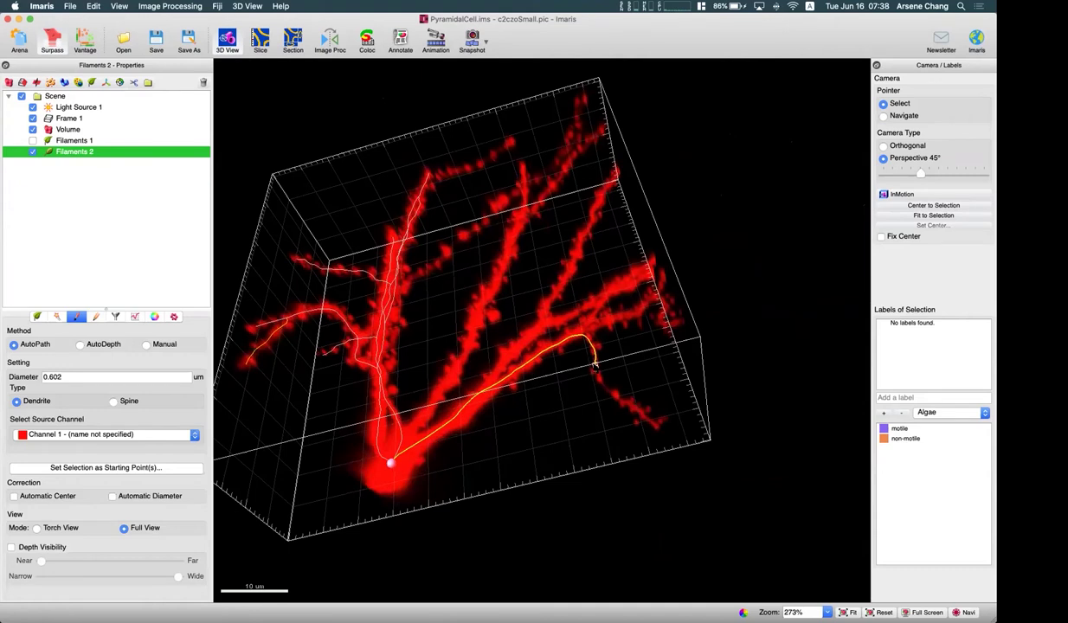
{"action": "key", "text": "Escape"}
{"action": "left_click_drag", "start_coordinate": [610, 352], "coordinate": [367, 381]}
{"action": "key", "text": "Escape"}
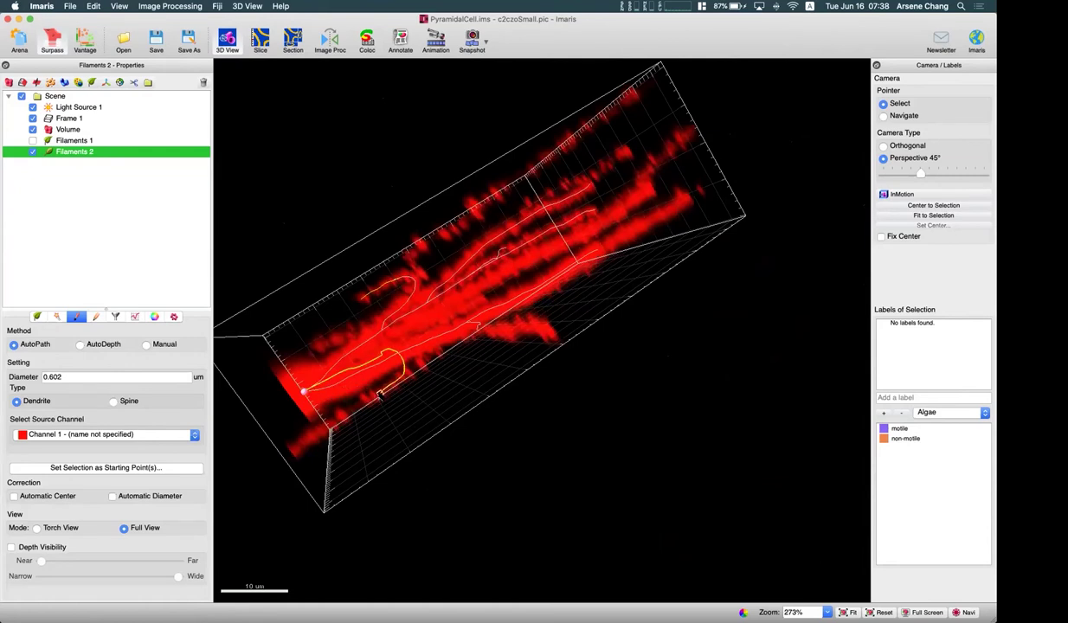
{"action": "key", "text": "Escape"}
{"action": "mouse_move", "coordinate": [580, 270]}
{"action": "left_mouse_down"}
{"action": "mouse_move", "coordinate": [637, 433]}
{"action": "mouse_move", "coordinate": [722, 389]}
{"action": "mouse_move", "coordinate": [692, 346]}
{"action": "mouse_move", "coordinate": [597, 269]}
{"action": "left_mouse_up"}
{"action": "key", "text": "Escape"}
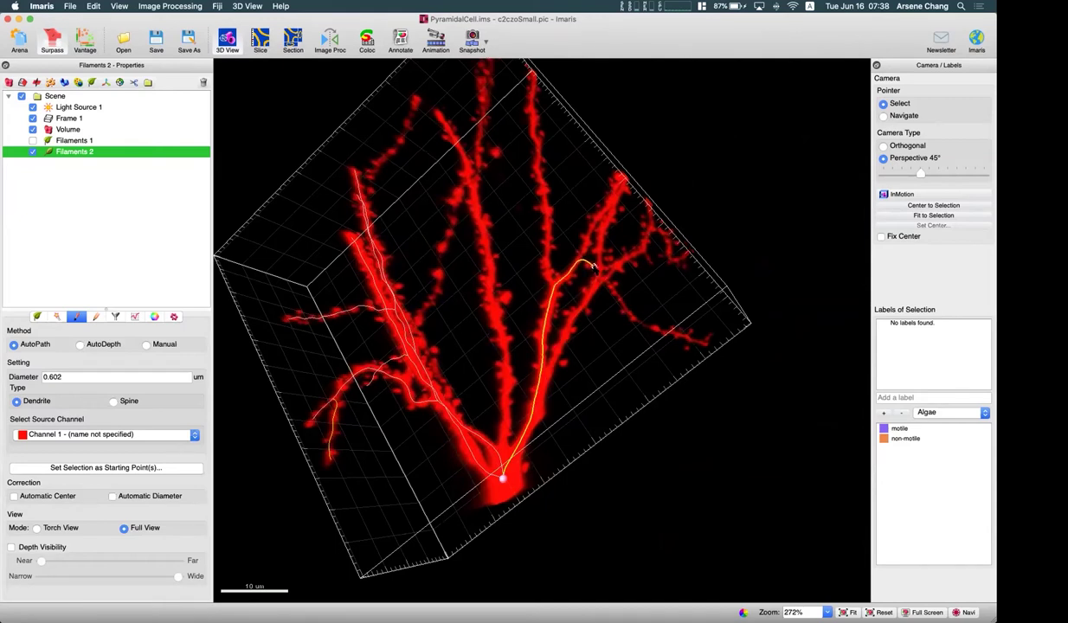
{"action": "key", "text": "Escape"}
{"action": "left_click_drag", "start_coordinate": [570, 292], "coordinate": [613, 257]}
{"action": "key", "text": "Escape"}
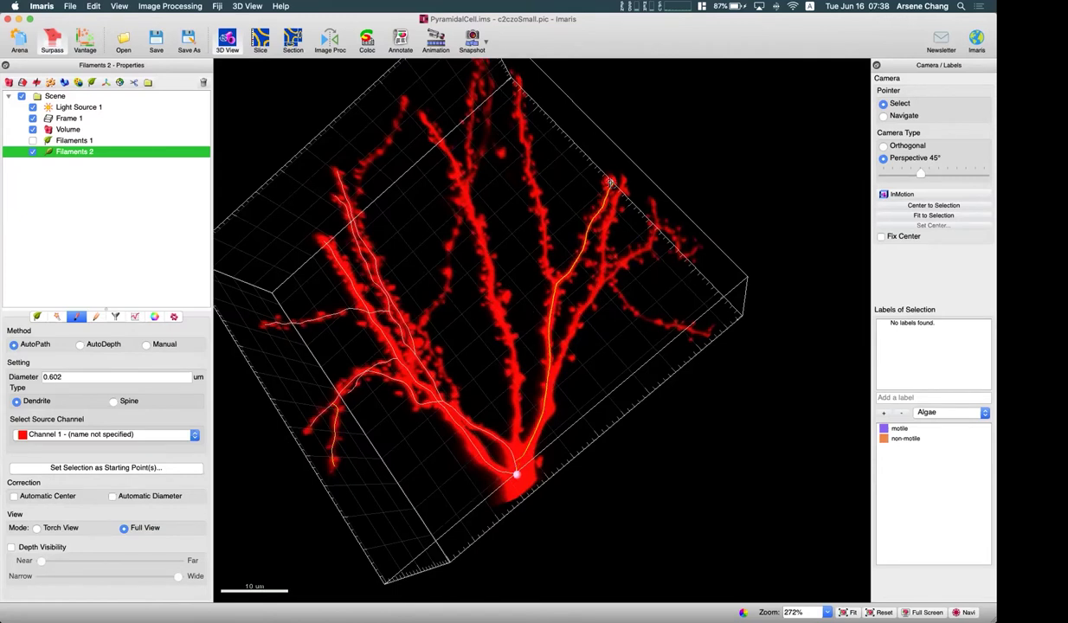
Try tracing the right-side dendrite to its upper tip, then the thin descending branch from a new starting point along that trace
{"action": "left_click", "coordinate": [609, 182], "text": "shift"}
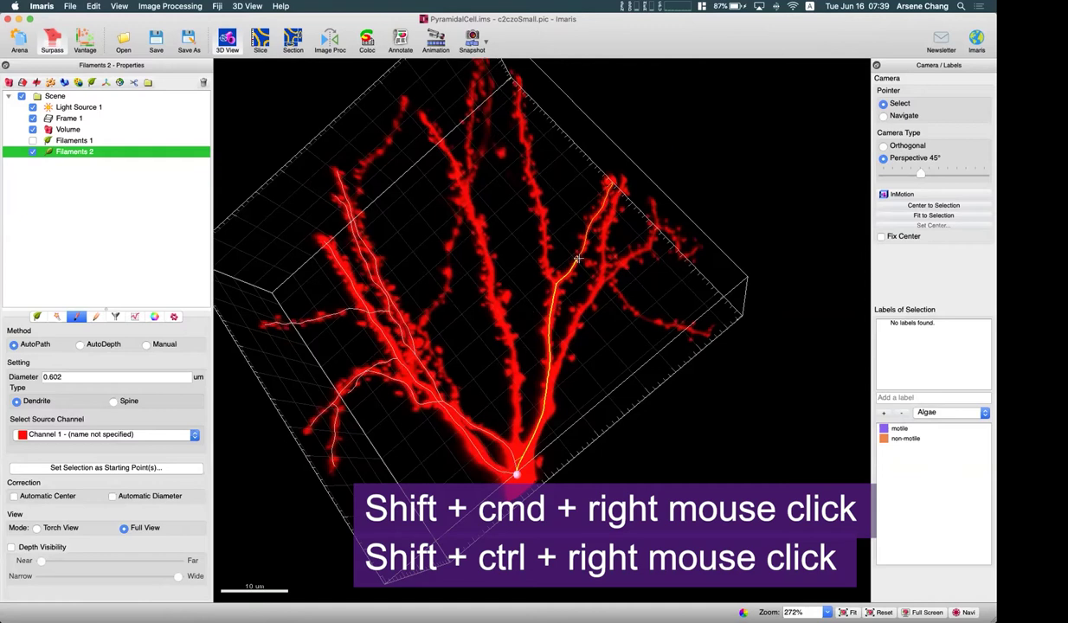
{"action": "right_click", "coordinate": [577, 259], "text": "shift+super"}
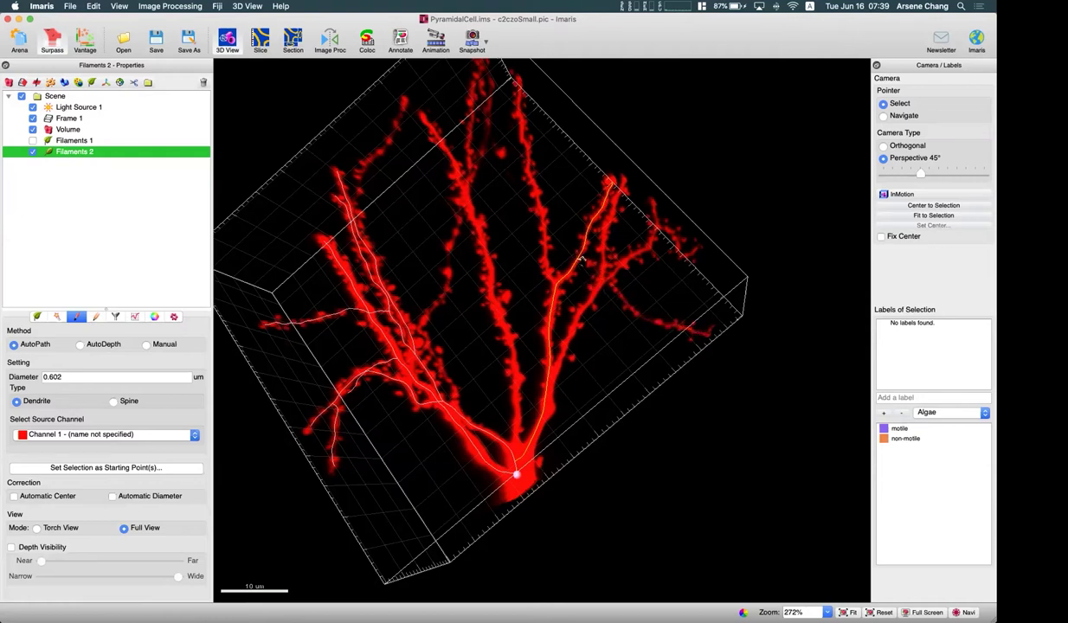
{"action": "left_click", "coordinate": [706, 331], "text": "shift"}
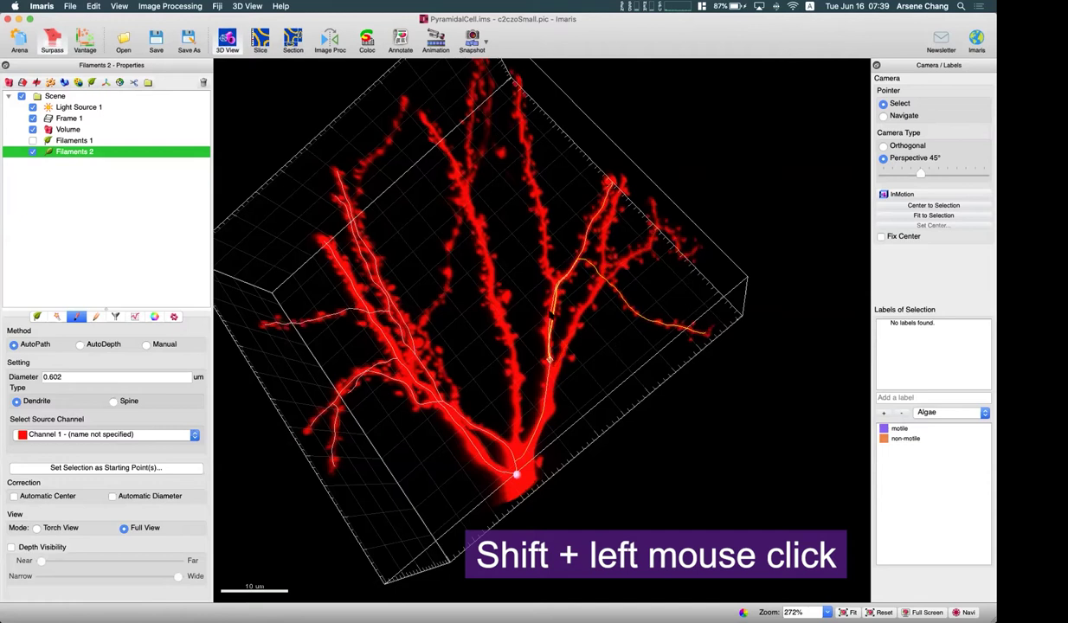
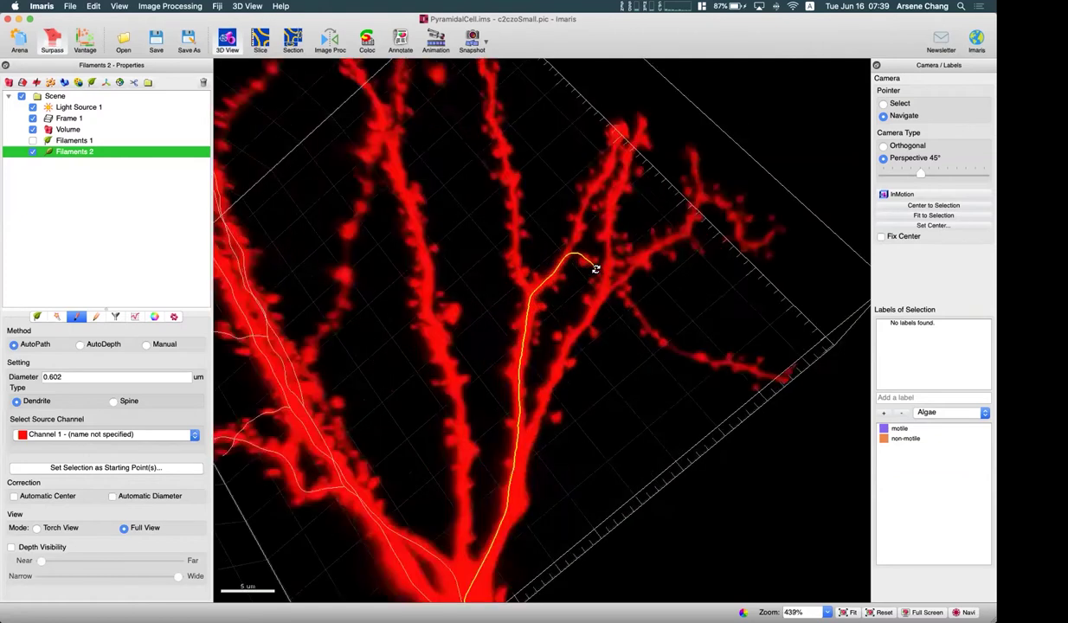
Set the diameter to 0.255 um and trace the thin descending branch to its tip, anchoring an intermediate point just past its bend
{"action": "key", "text": "Escape"}
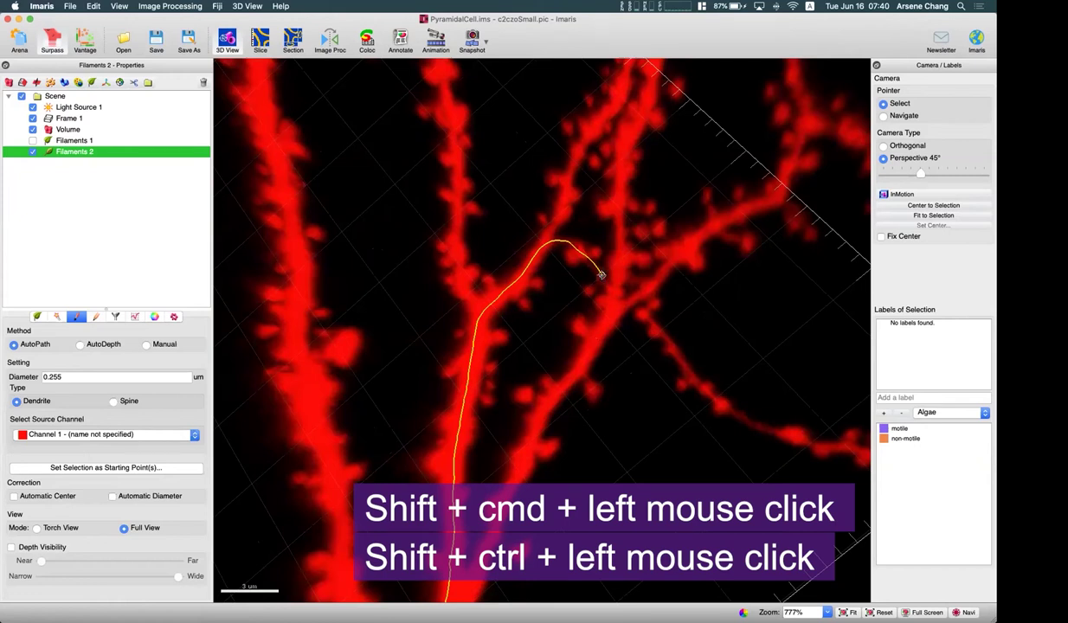
{"action": "left_click", "coordinate": [600, 276], "text": "shift+super"}
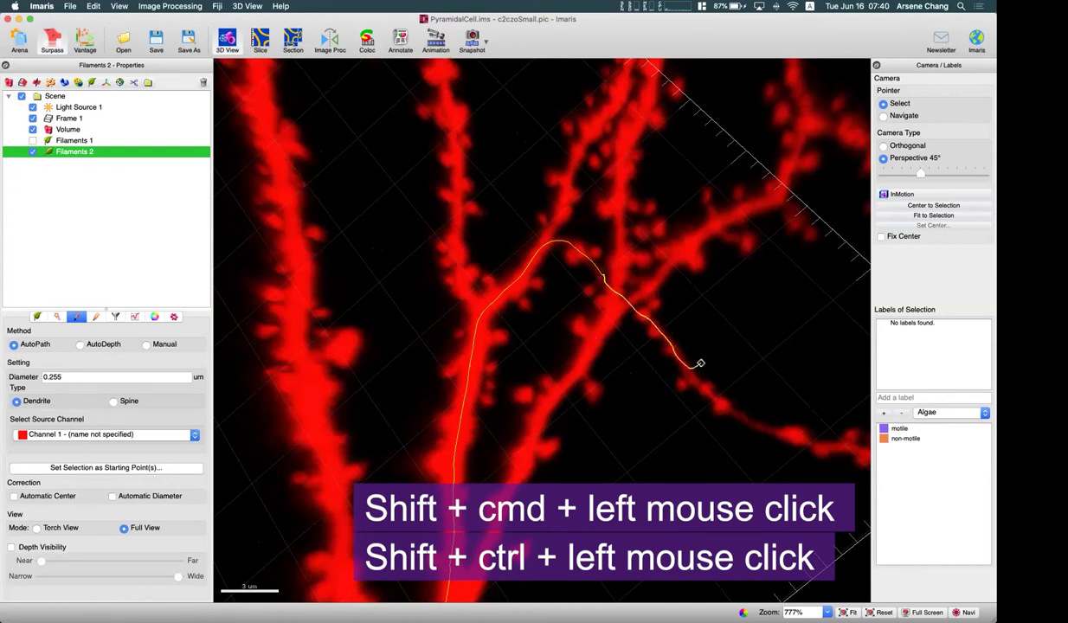
{"action": "key", "text": "Escape"}
{"action": "left_click_drag", "start_coordinate": [766, 417], "coordinate": [565, 282]}
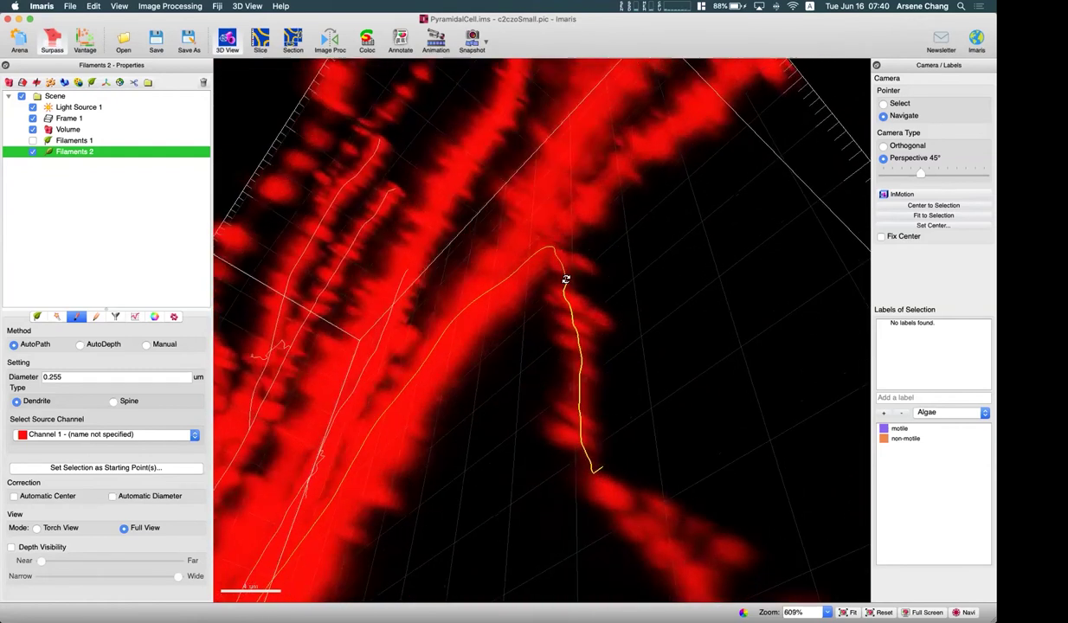
{"action": "key", "text": "Escape"}
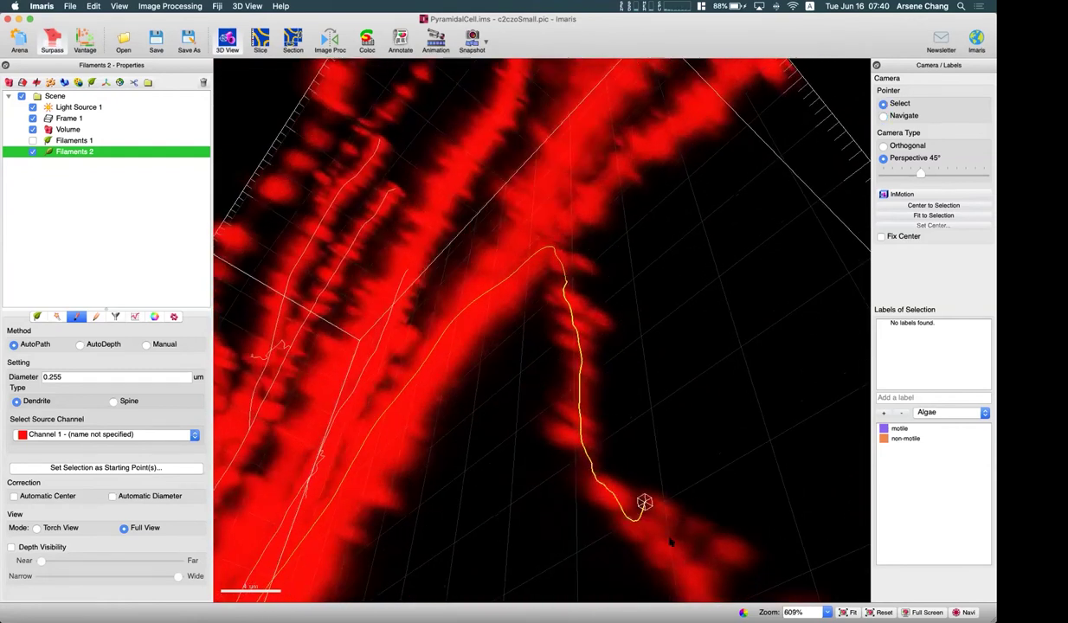
{"action": "key", "text": "Escape"}
{"action": "scroll", "coordinate": [690, 556], "scroll_direction": "down", "scroll_amount": 4}
{"action": "left_click_drag", "start_coordinate": [644, 462], "coordinate": [601, 404]}
{"action": "key", "text": "Escape"}
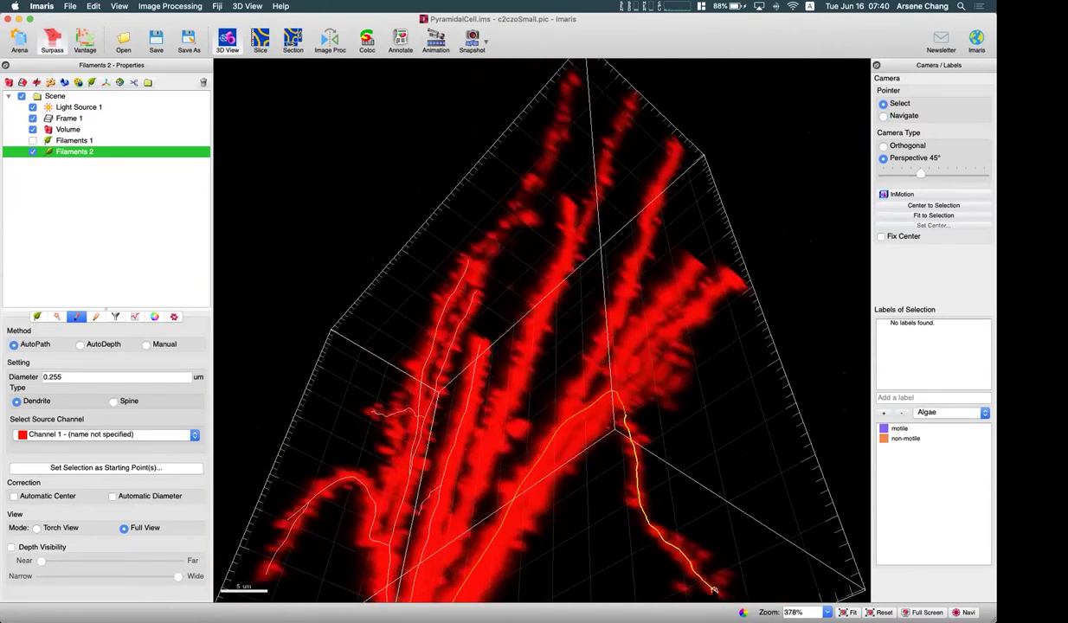
{"action": "key", "text": "Escape"}
{"action": "mouse_move", "coordinate": [386, 471]}
{"action": "left_mouse_down"}
{"action": "mouse_move", "coordinate": [571, 376]}
{"action": "mouse_move", "coordinate": [661, 431]}
{"action": "mouse_move", "coordinate": [475, 367]}
{"action": "mouse_move", "coordinate": [484, 372]}
{"action": "mouse_move", "coordinate": [493, 342]}
{"action": "left_mouse_up"}
{"action": "key", "text": "Escape"}
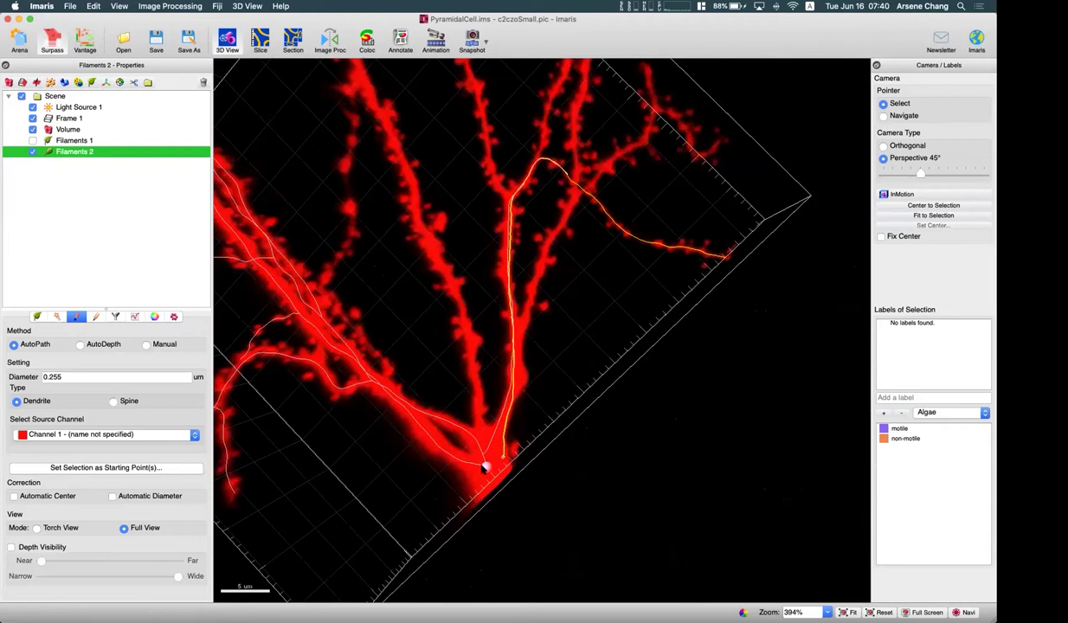
Select the dendrite beginning point at the cell body and set it as the starting point for AutoPath tracing
{"action": "left_click", "coordinate": [96, 316]}
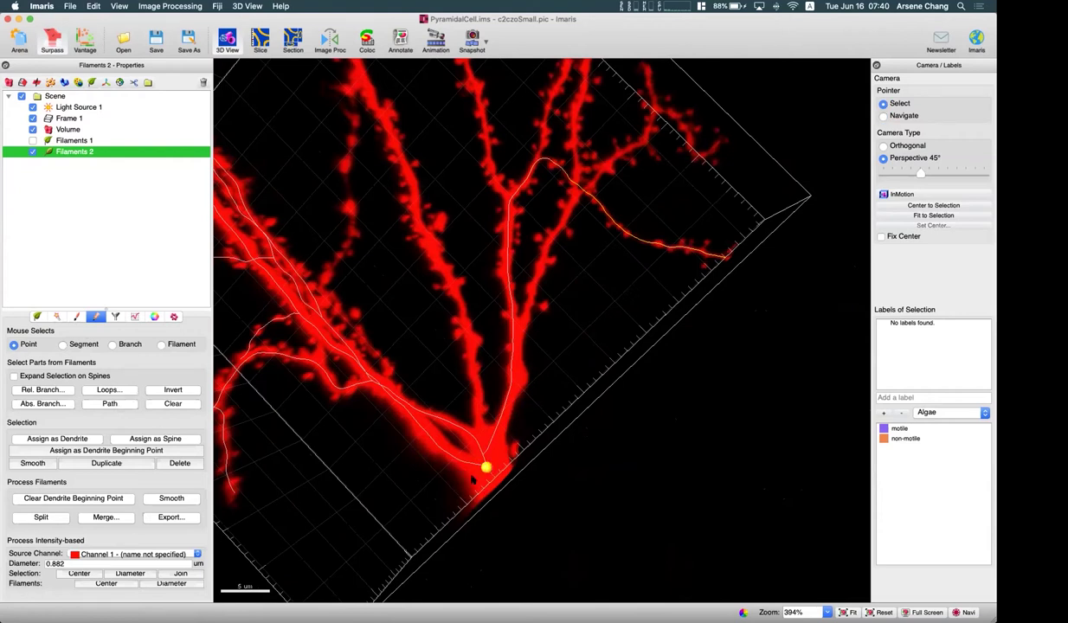
{"action": "left_click", "coordinate": [78, 318]}
{"action": "left_click", "coordinate": [113, 468]}
{"action": "left_click_drag", "start_coordinate": [382, 426], "coordinate": [530, 253]}
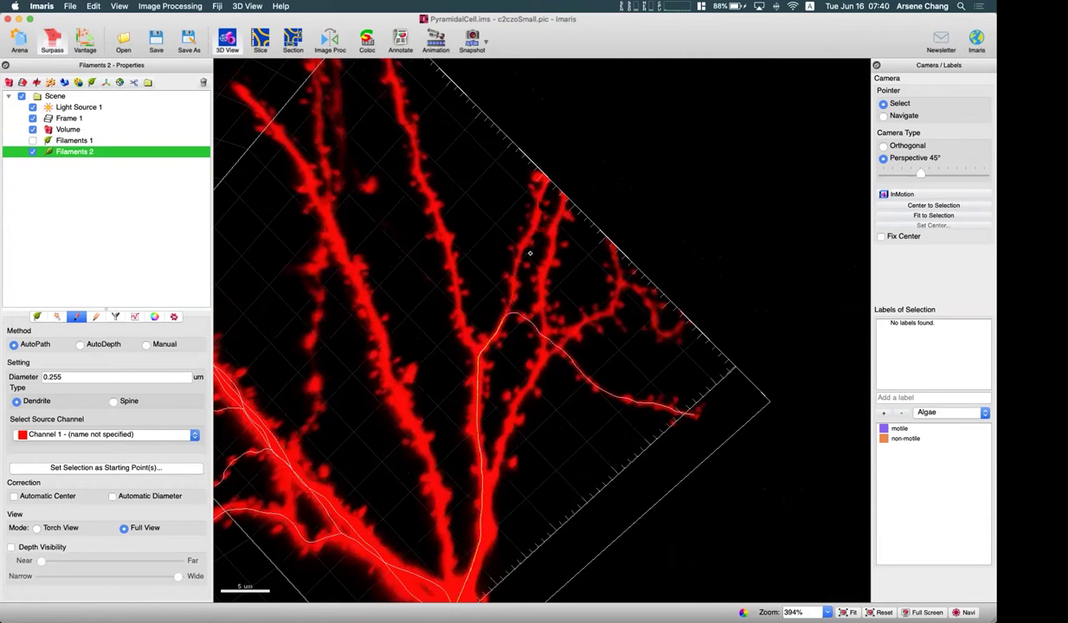
Trace the right-side dendrite to its upper tip from the cell body with the AutoPath method
{"action": "left_click", "coordinate": [540, 183], "text": "shift"}
{"action": "key", "text": "Escape"}
{"action": "scroll", "coordinate": [482, 378], "scroll_direction": "down", "scroll_amount": 5}
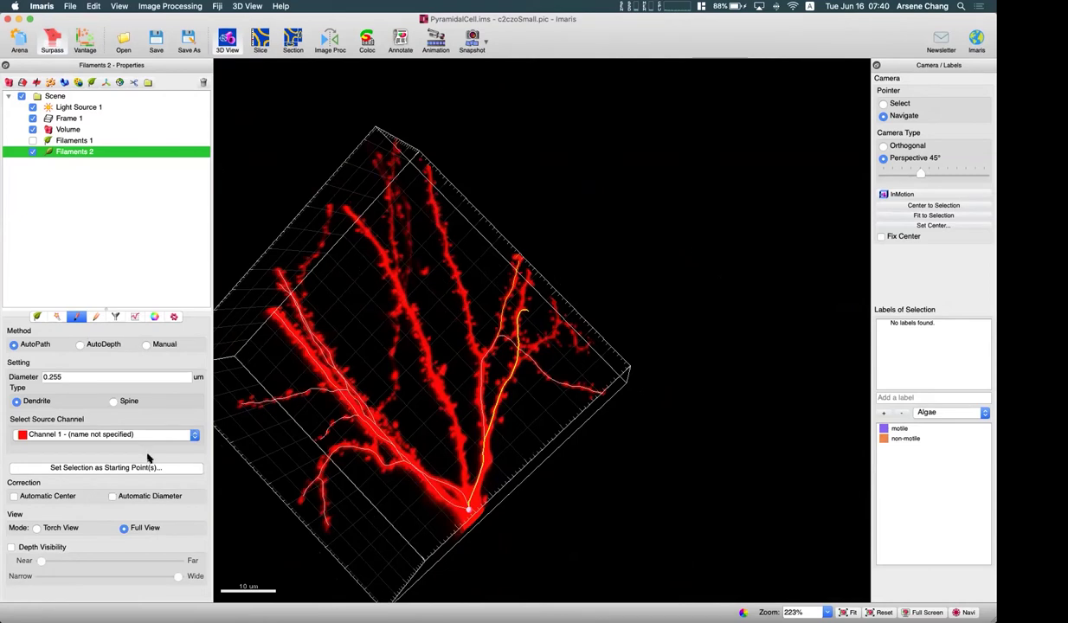
Create a new filaments object with the AutoDepth drawing method and hide the Filaments 2 object
{"action": "left_click", "coordinate": [103, 344]}
{"action": "left_click_drag", "start_coordinate": [363, 285], "coordinate": [332, 469]}
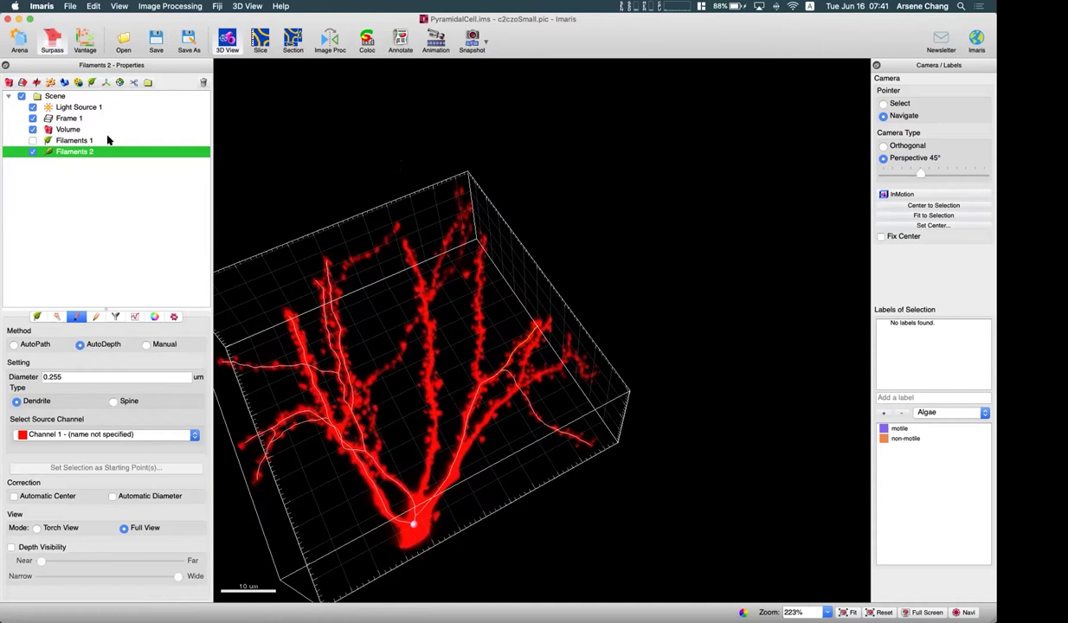
{"action": "left_click", "coordinate": [90, 84]}
{"action": "left_click", "coordinate": [102, 337]}
{"action": "left_click", "coordinate": [80, 345]}
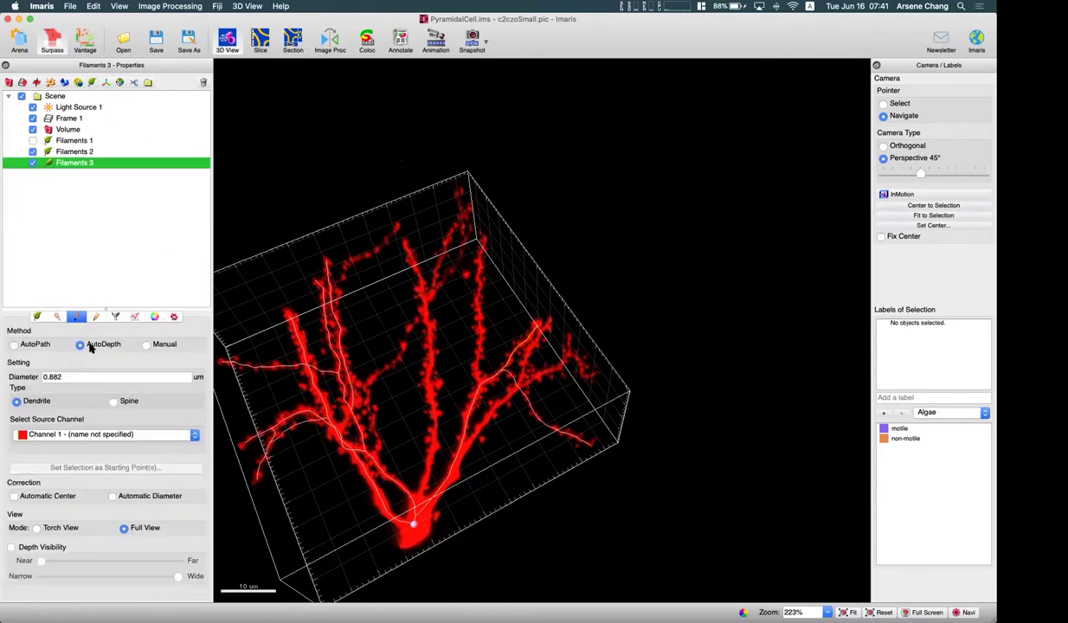
{"action": "left_click", "coordinate": [33, 151]}
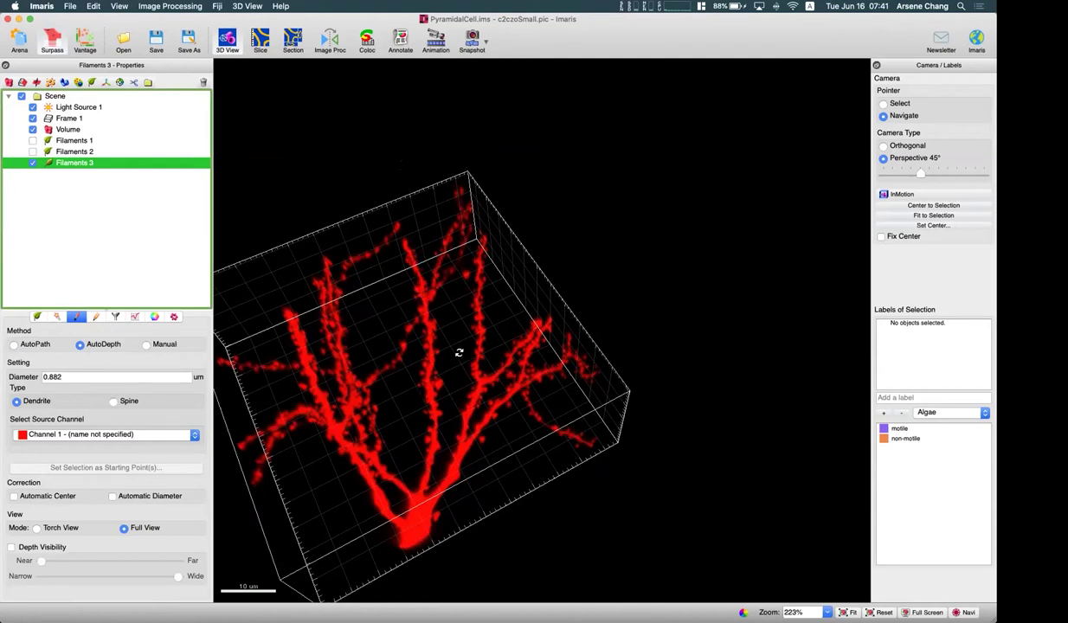
Trace the central dendrite from the cell body to its upper tip with AutoDepth, using a diameter of 0.970 um
{"action": "left_click_drag", "start_coordinate": [429, 499], "coordinate": [437, 443]}
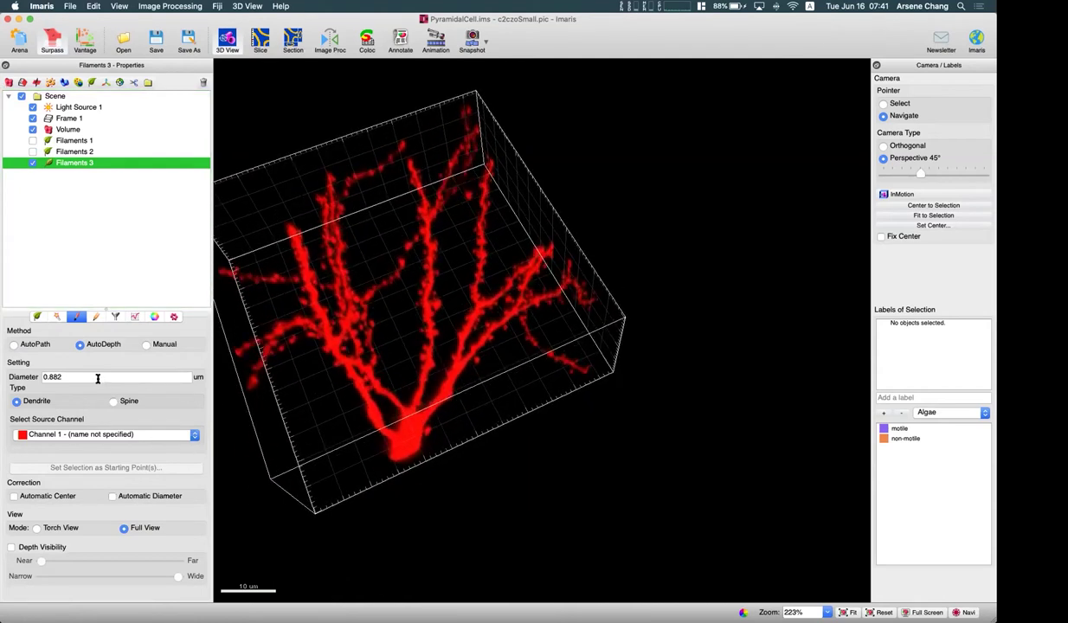
{"action": "left_click", "coordinate": [52, 377]}
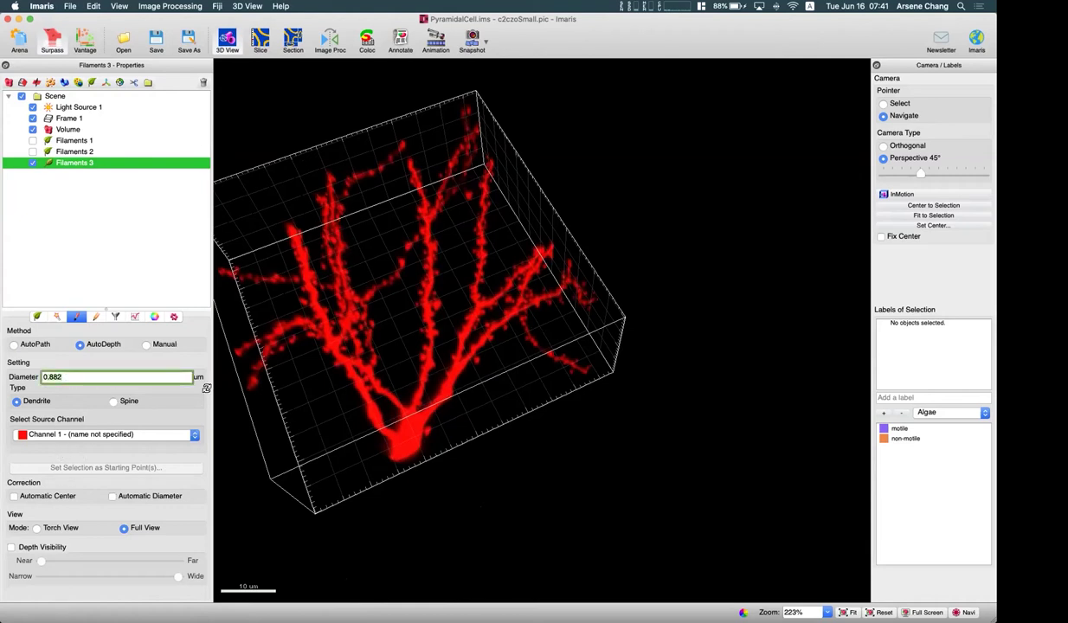
{"action": "key", "text": "Escape"}
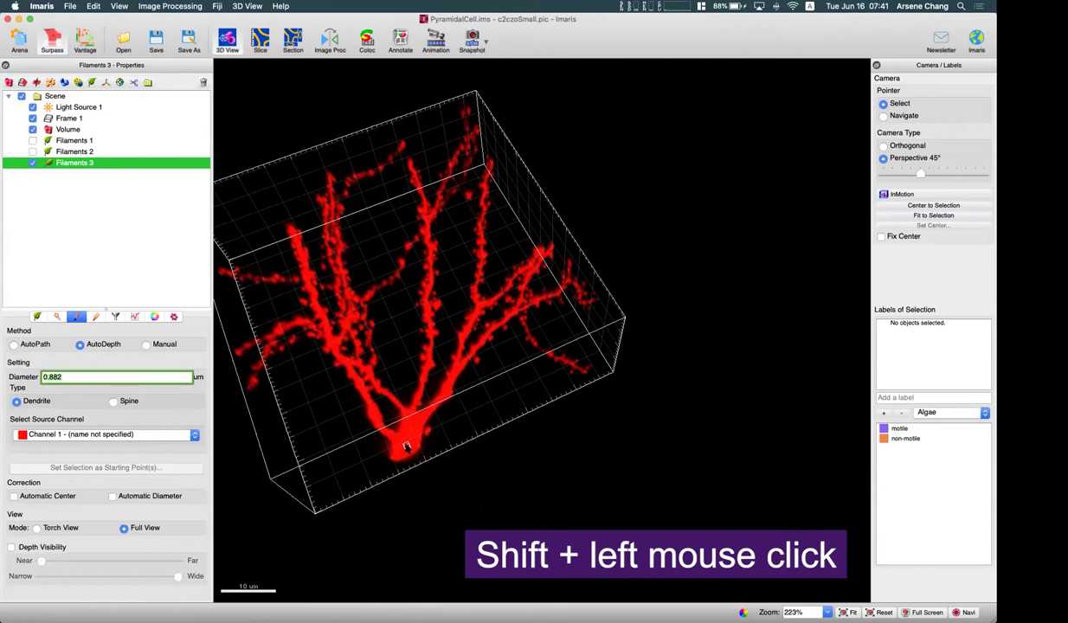
{"action": "scroll", "coordinate": [406, 445], "scroll_direction": "up", "scroll_amount": 5}
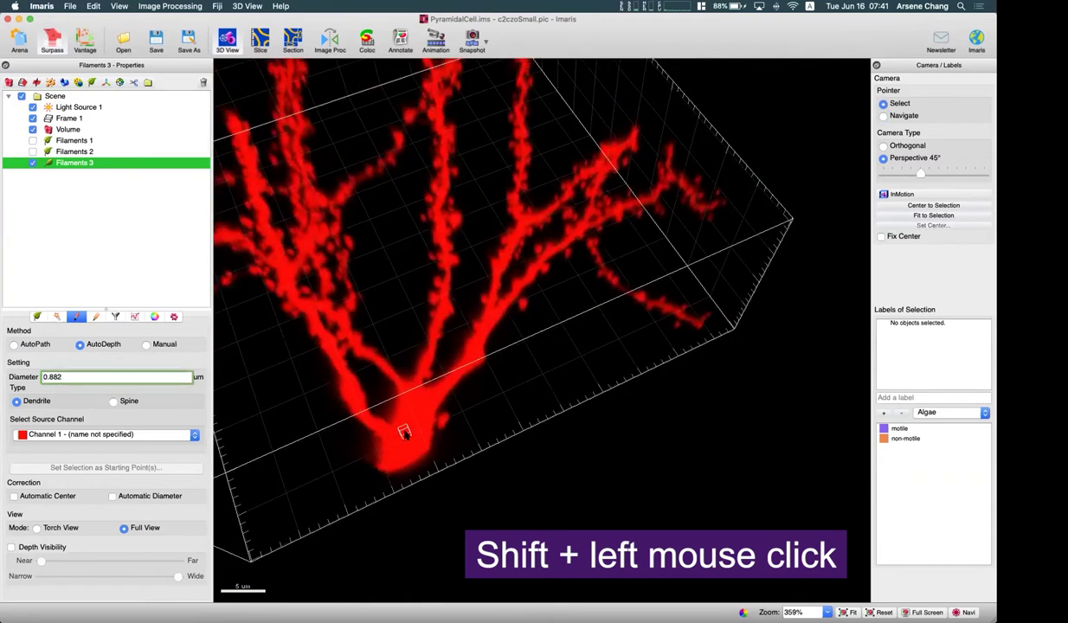
{"action": "left_click", "coordinate": [406, 437], "text": "shift"}
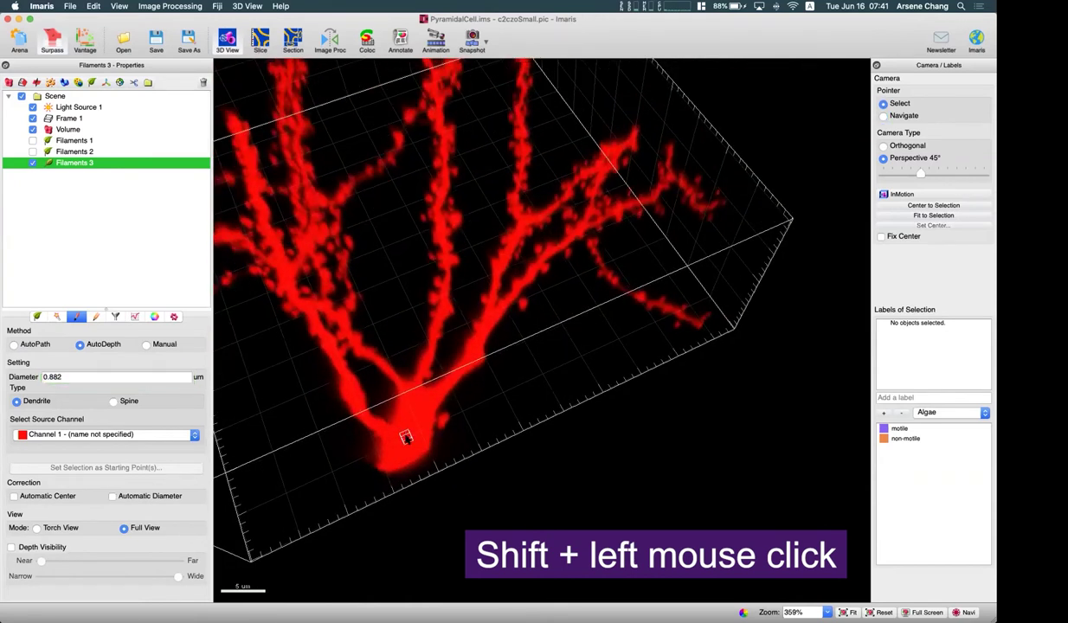
{"action": "mouse_move", "coordinate": [406, 437]}
{"action": "left_mouse_down", "text": "shift"}
{"action": "mouse_move", "coordinate": [422, 322]}
{"action": "mouse_move", "coordinate": [442, 293]}
{"action": "mouse_move", "coordinate": [446, 257]}
{"action": "mouse_move", "coordinate": [433, 114]}
{"action": "mouse_move", "coordinate": [421, 210]}
{"action": "mouse_move", "coordinate": [433, 242]}
{"action": "mouse_move", "coordinate": [412, 184]}
{"action": "left_mouse_up", "text": "shift"}
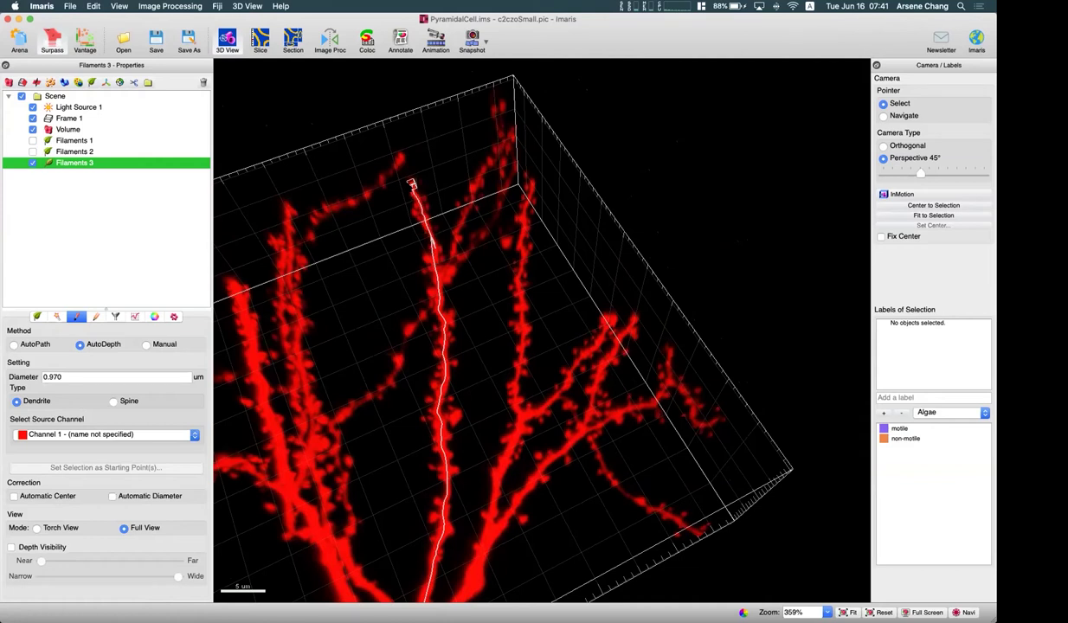
{"action": "key", "text": "Escape"}
Select the beginning point at the cell body in Point selection mode and return to AutoDepth drawing
{"action": "left_click_drag", "start_coordinate": [459, 346], "coordinate": [454, 467]}
{"action": "key", "text": "Escape"}
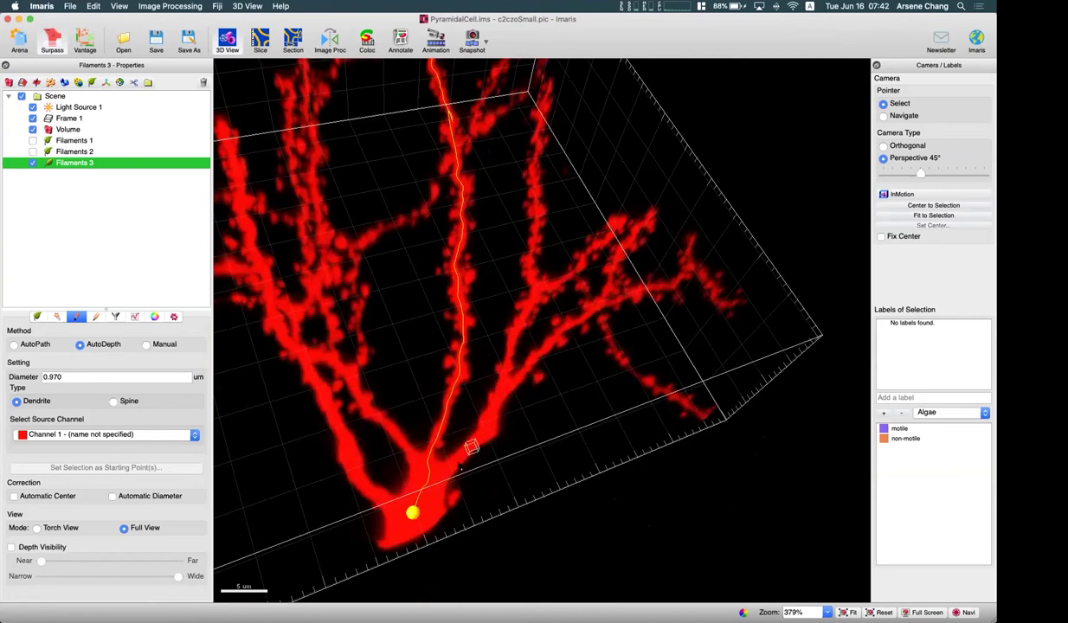
{"action": "left_click", "coordinate": [415, 511]}
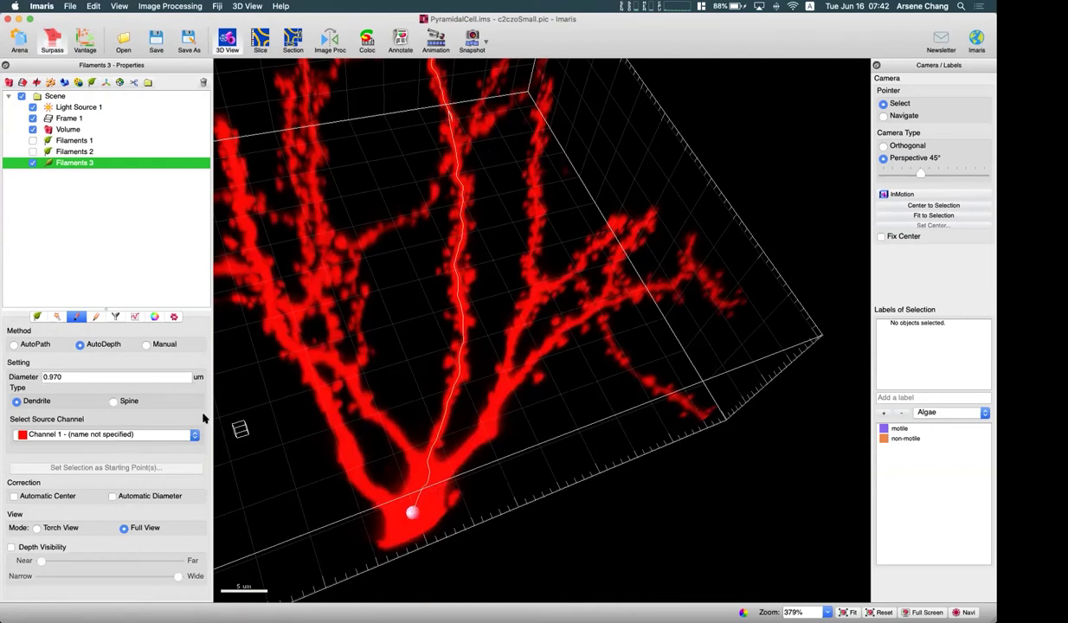
{"action": "left_click", "coordinate": [95, 316]}
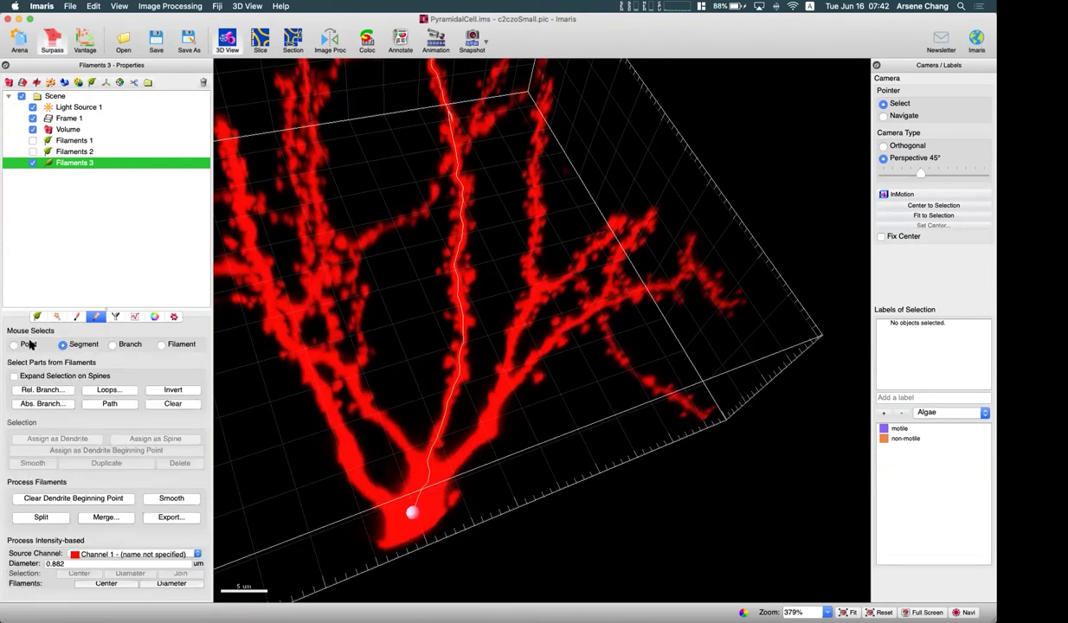
{"action": "left_click", "coordinate": [412, 513]}
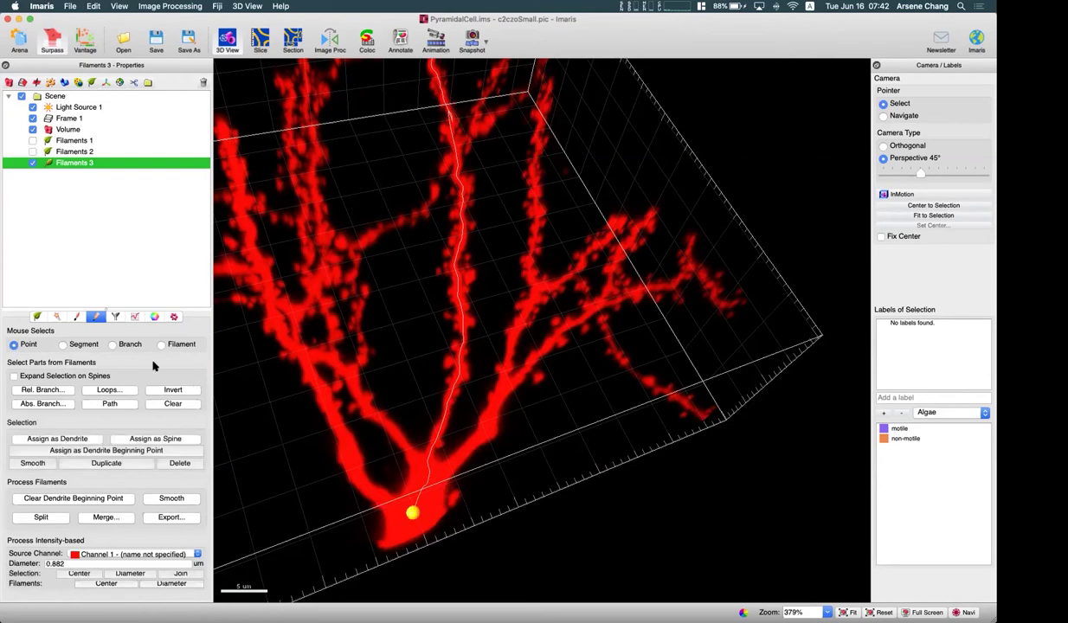
{"action": "left_click", "coordinate": [77, 317]}
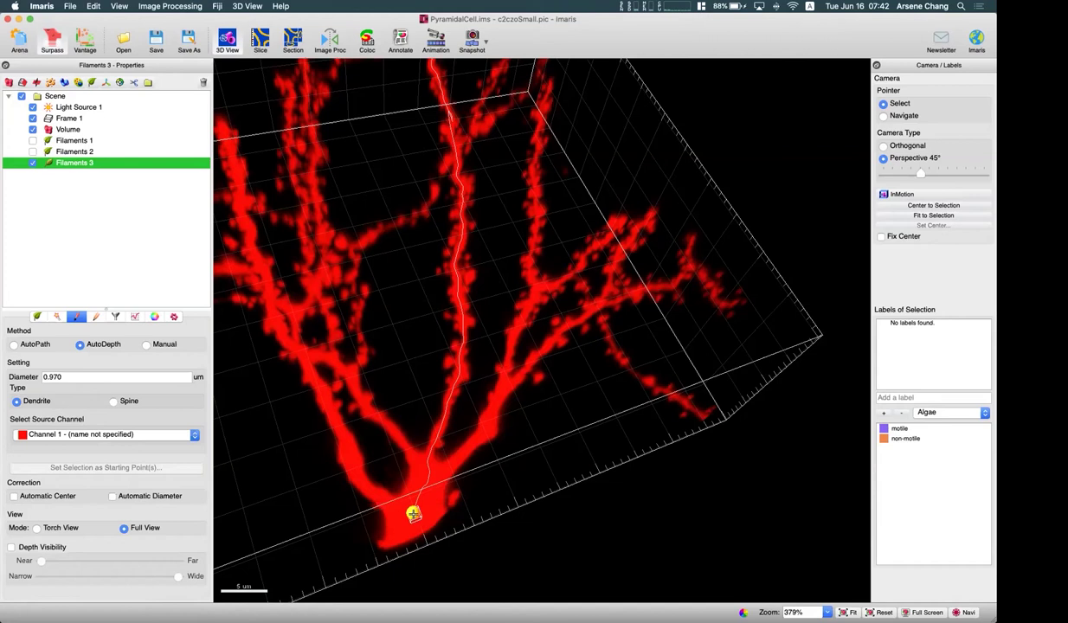
Try tracing the right-side dendrite and its side branch from the beginning point with AutoDepth at a diameter of 0.602 um
{"action": "mouse_move", "coordinate": [413, 513]}
{"action": "left_mouse_down", "text": "shift"}
{"action": "mouse_move", "coordinate": [405, 493]}
{"action": "mouse_move", "coordinate": [442, 469]}
{"action": "mouse_move", "coordinate": [454, 441]}
{"action": "mouse_move", "coordinate": [489, 420]}
{"action": "mouse_move", "coordinate": [522, 364]}
{"action": "mouse_move", "coordinate": [527, 370]}
{"action": "left_mouse_up", "text": "shift"}
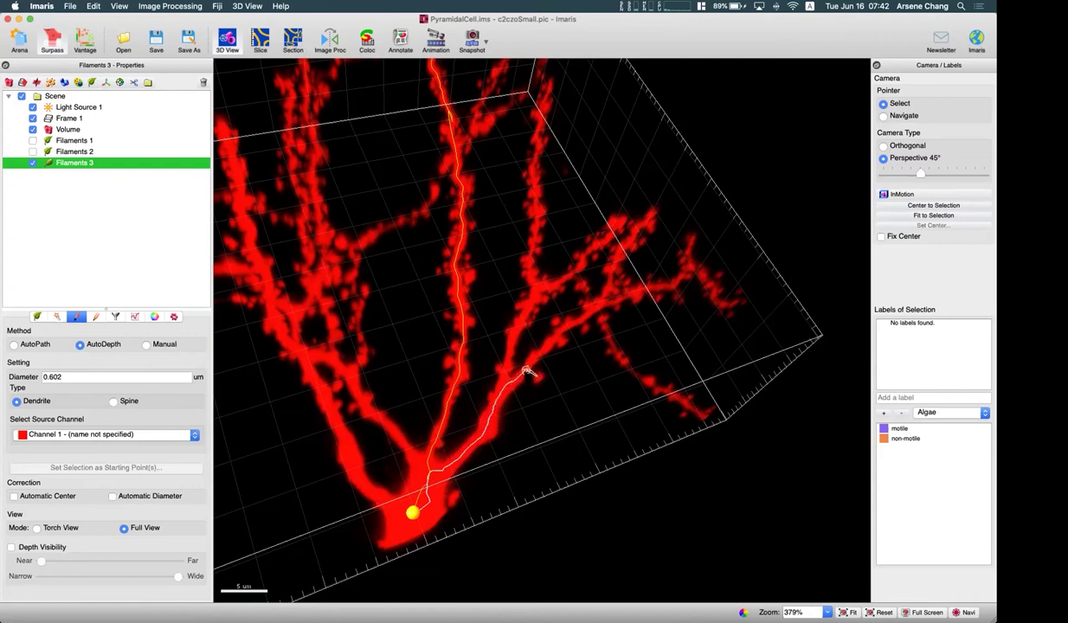
{"action": "mouse_move", "coordinate": [525, 372]}
{"action": "left_mouse_down", "text": "shift"}
{"action": "mouse_move", "coordinate": [502, 370]}
{"action": "mouse_move", "coordinate": [516, 288]}
{"action": "mouse_move", "coordinate": [580, 278]}
{"action": "mouse_move", "coordinate": [586, 296]}
{"action": "left_mouse_up", "text": "shift"}
{"action": "key", "text": "Escape"}
{"action": "left_click_drag", "start_coordinate": [606, 344], "coordinate": [477, 317]}
{"action": "key", "text": "Escape"}
{"action": "left_click", "coordinate": [547, 305]}
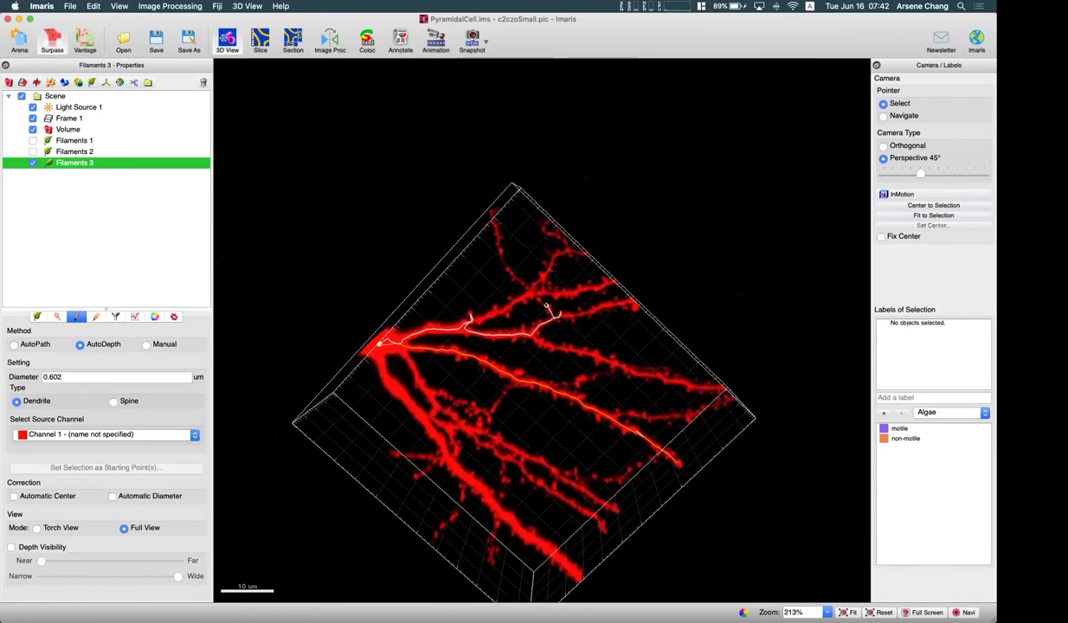
{"action": "left_click", "coordinate": [509, 278]}
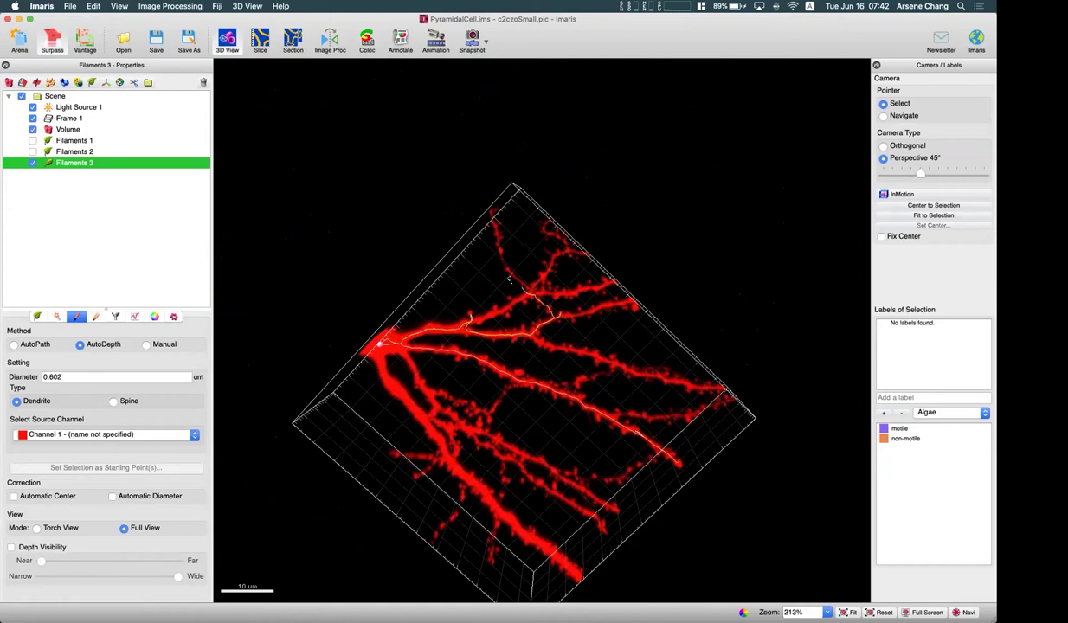
{"action": "key", "text": "Escape"}
Select the faulty right-side trace in Segment mode and delete it
{"action": "left_click_drag", "start_coordinate": [460, 295], "coordinate": [521, 361]}
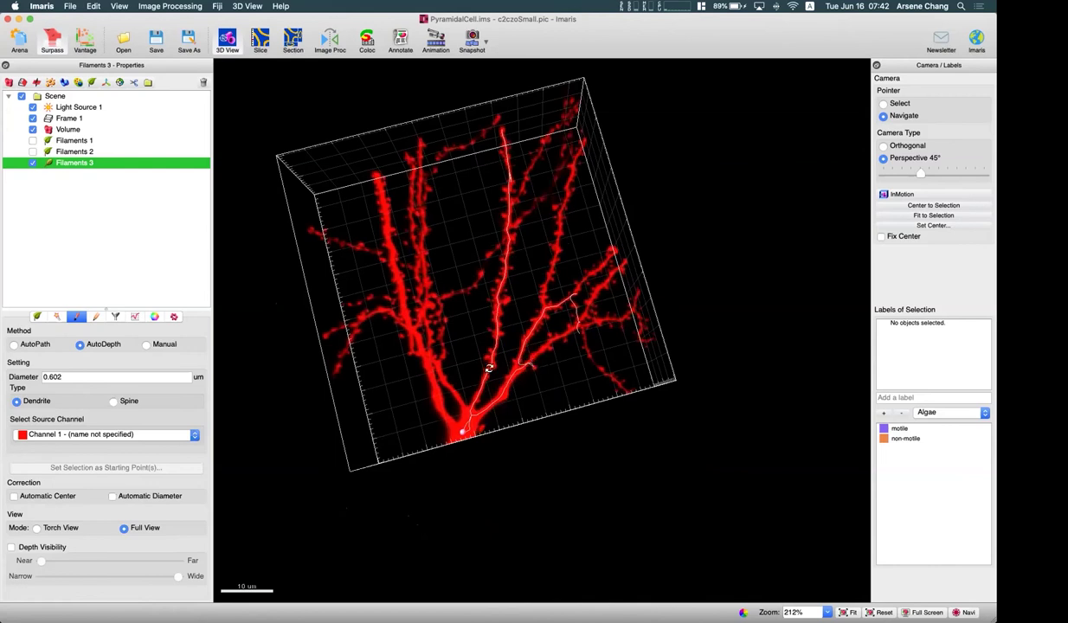
{"action": "left_click", "coordinate": [96, 316]}
{"action": "left_click", "coordinate": [78, 345]}
{"action": "key", "text": "Escape"}
{"action": "left_click", "coordinate": [490, 374]}
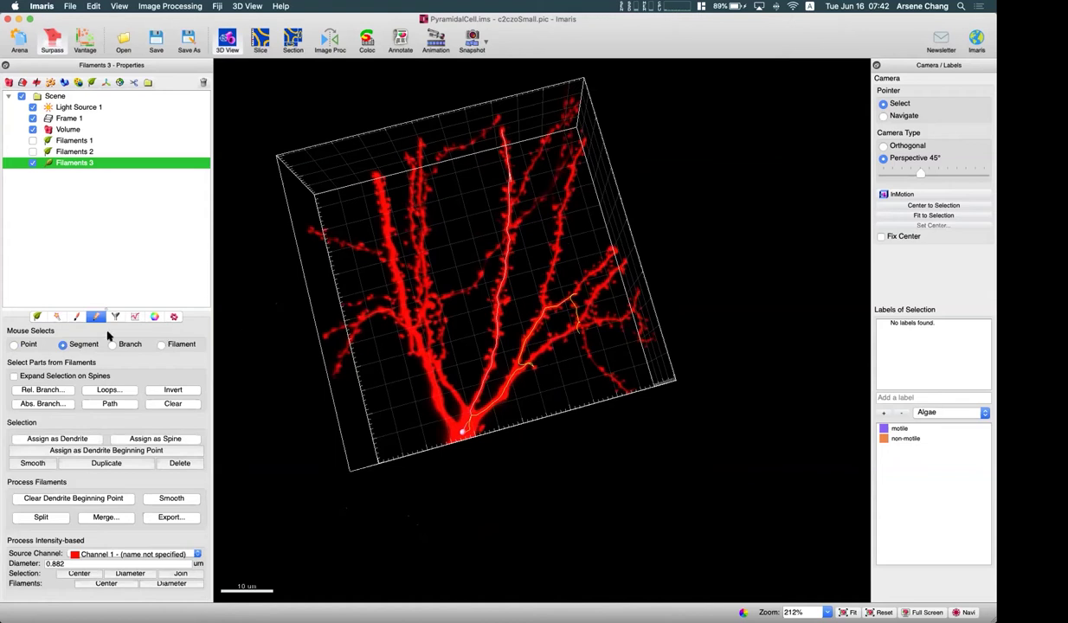
{"action": "left_click", "coordinate": [77, 317]}
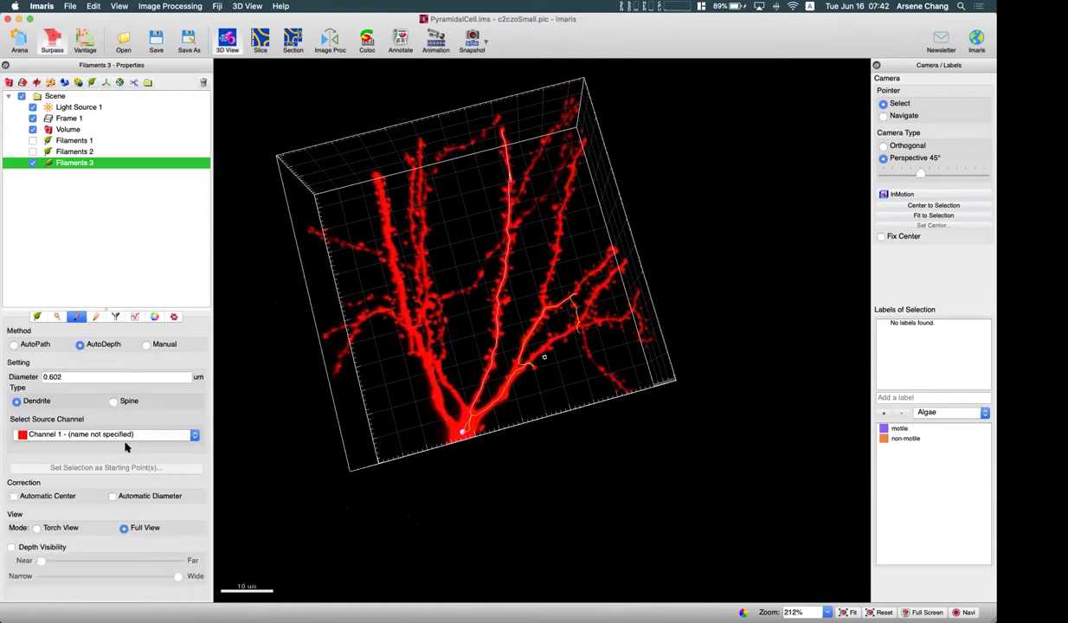
{"action": "left_click", "coordinate": [97, 317]}
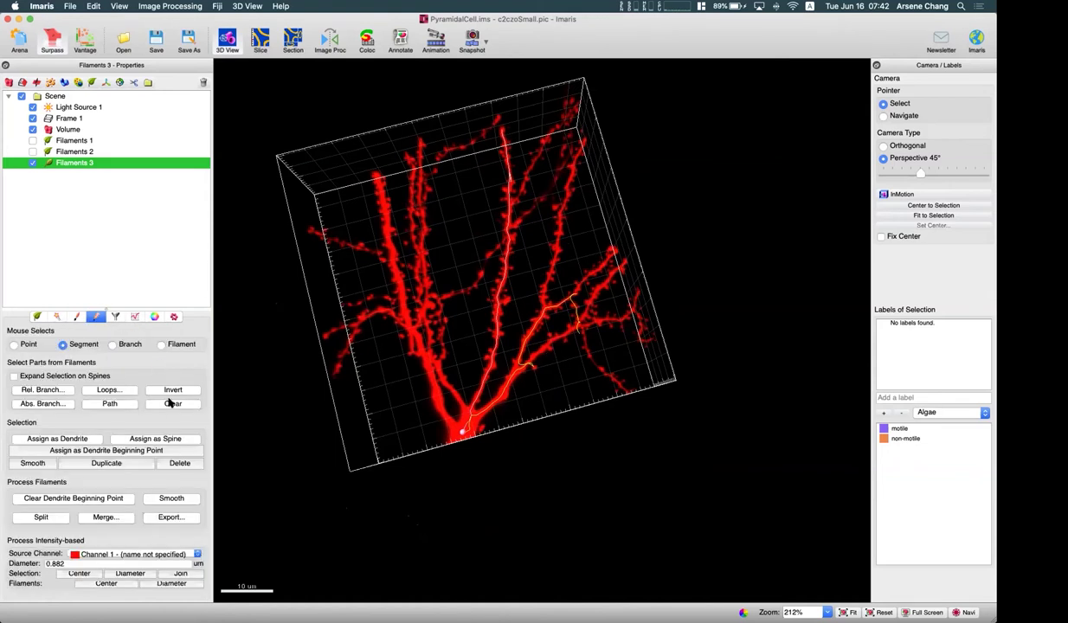
{"action": "left_click", "coordinate": [179, 464]}
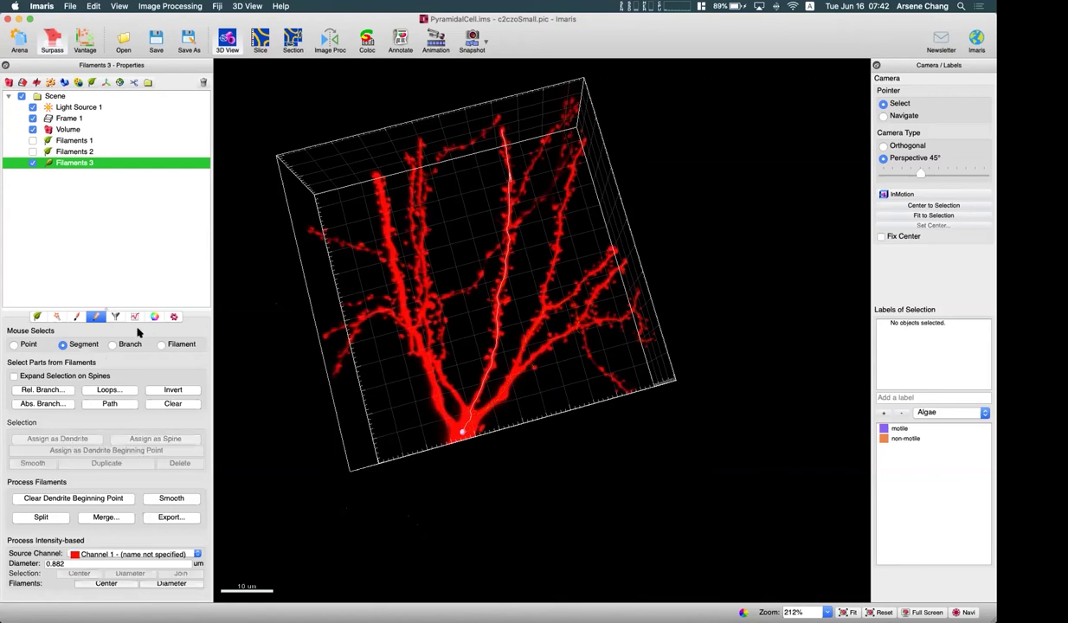
Trace from the beginning point along the right-side dendrite to the thin descending branch's tip with AutoDepth, using a diameter of 1.17 um
{"action": "left_click", "coordinate": [77, 317]}
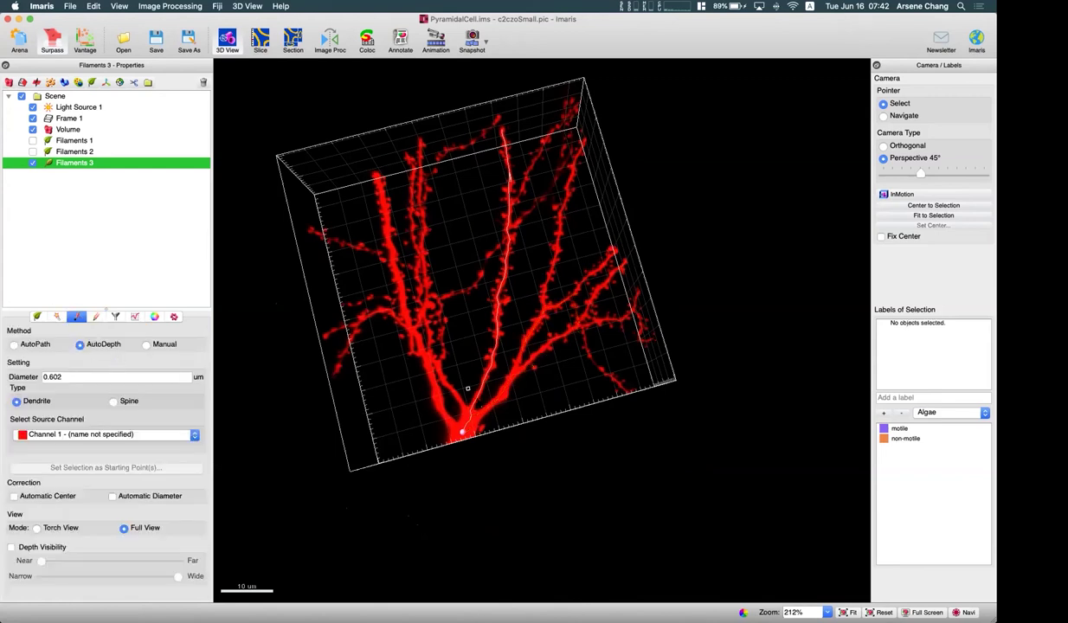
{"action": "scroll", "coordinate": [453, 418], "scroll_direction": "up", "scroll_amount": 5, "text": "shift"}
{"action": "left_click", "coordinate": [462, 431], "text": "shift"}
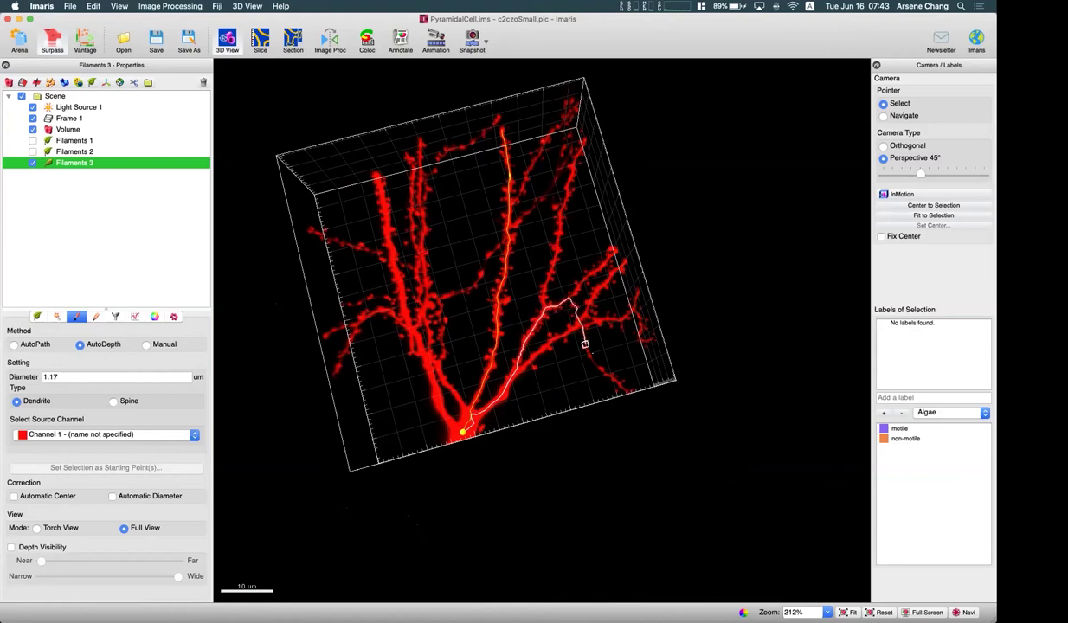
{"action": "left_click", "coordinate": [623, 391], "text": "shift"}
{"action": "key", "text": "Escape"}
Center all filaments on the Channel 1 intensity, then compute their diameters with the diameter set to 0.3 um
{"action": "left_click_drag", "start_coordinate": [655, 363], "coordinate": [383, 209]}
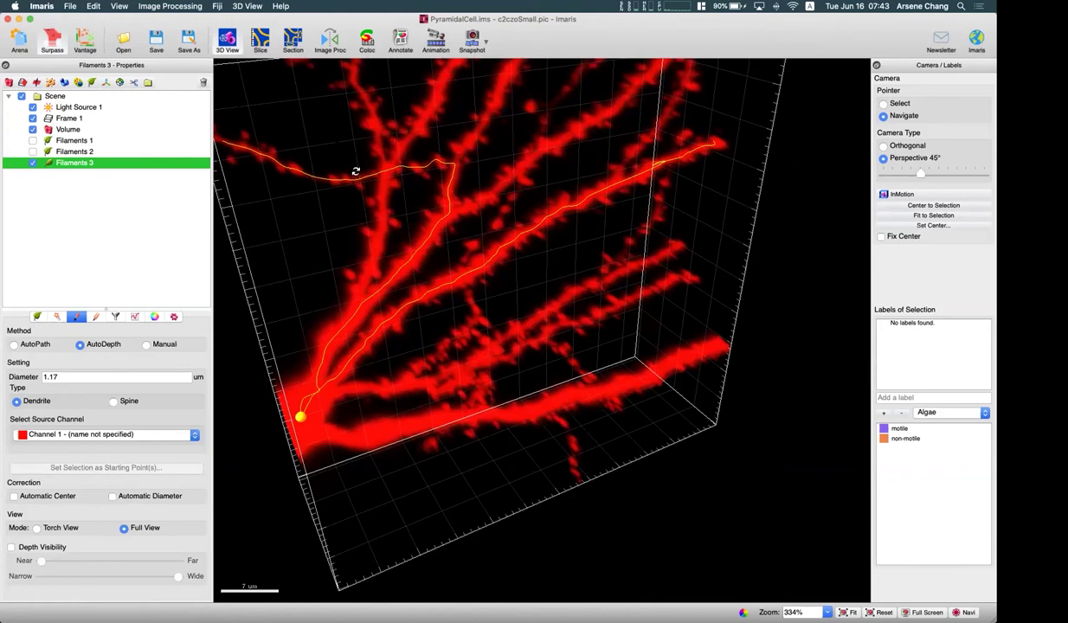
{"action": "left_click_drag", "start_coordinate": [357, 181], "coordinate": [625, 368]}
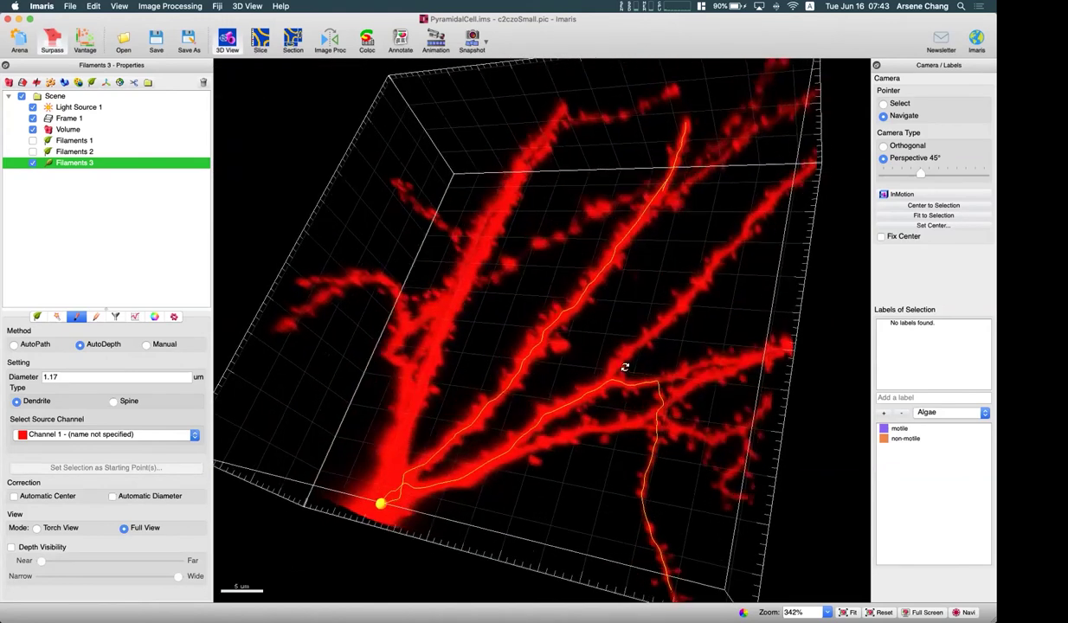
{"action": "left_click_drag", "start_coordinate": [533, 426], "coordinate": [577, 375]}
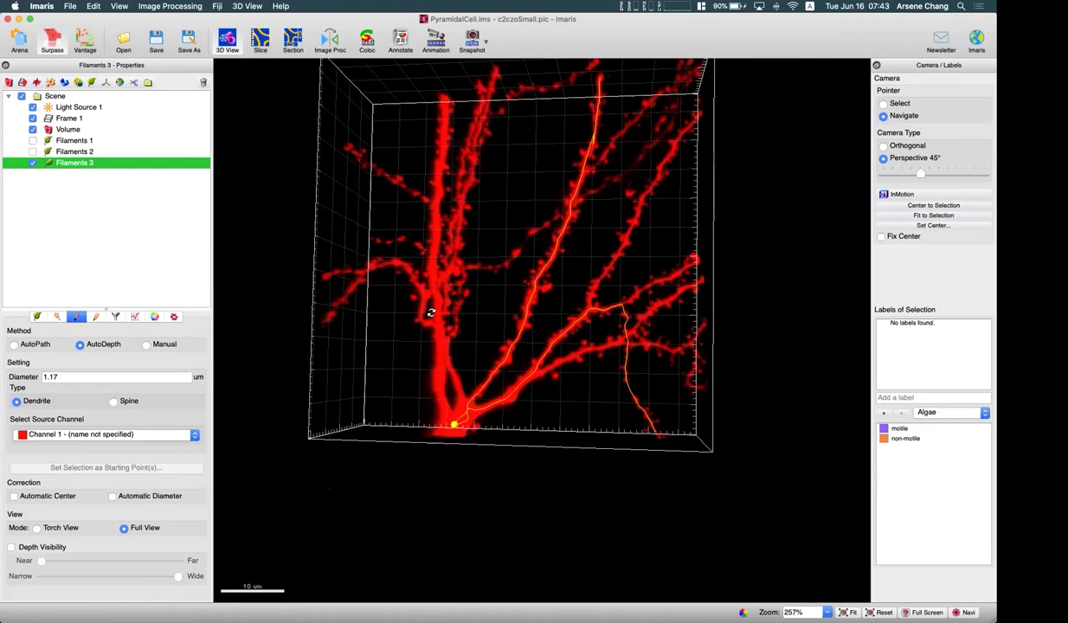
{"action": "left_click", "coordinate": [96, 317]}
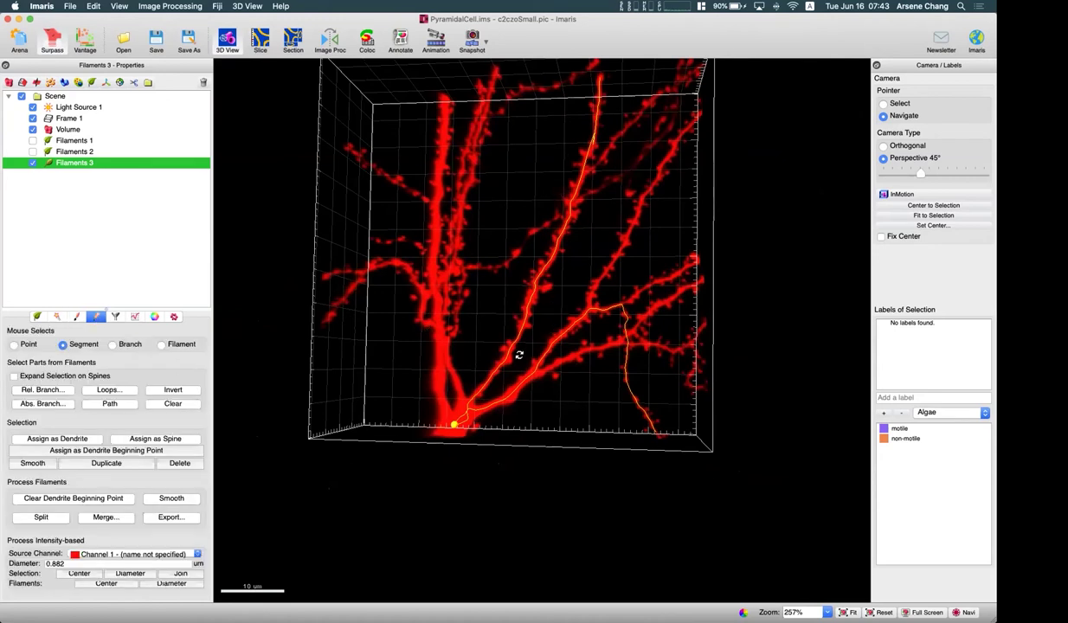
{"action": "left_click_drag", "start_coordinate": [500, 341], "coordinate": [389, 450]}
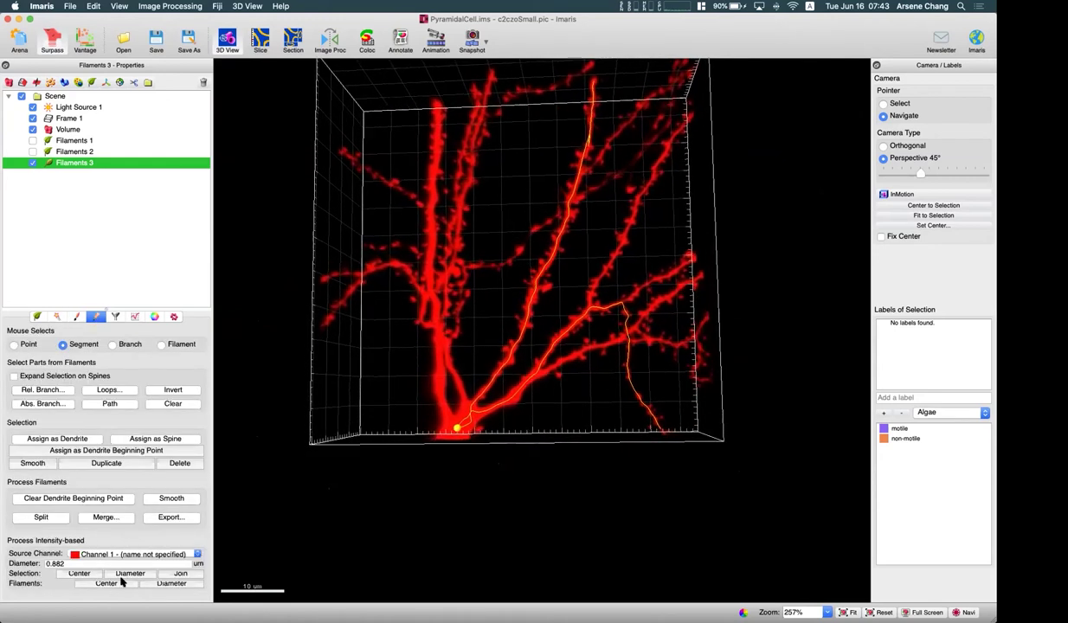
{"action": "left_click_drag", "start_coordinate": [658, 453], "coordinate": [495, 235]}
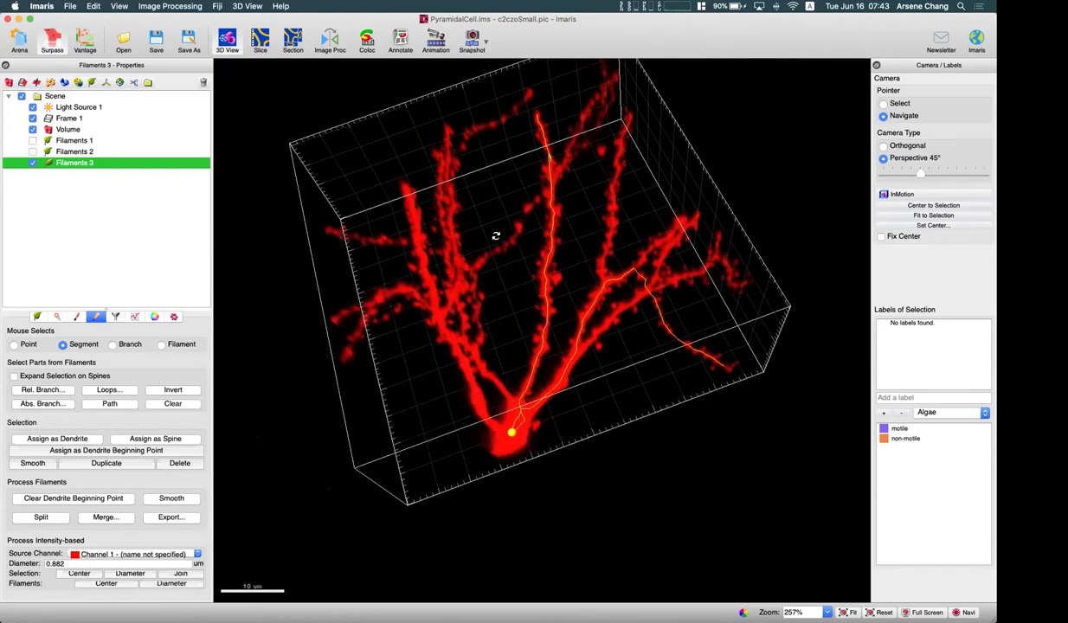
{"action": "left_click_drag", "start_coordinate": [555, 360], "coordinate": [490, 396]}
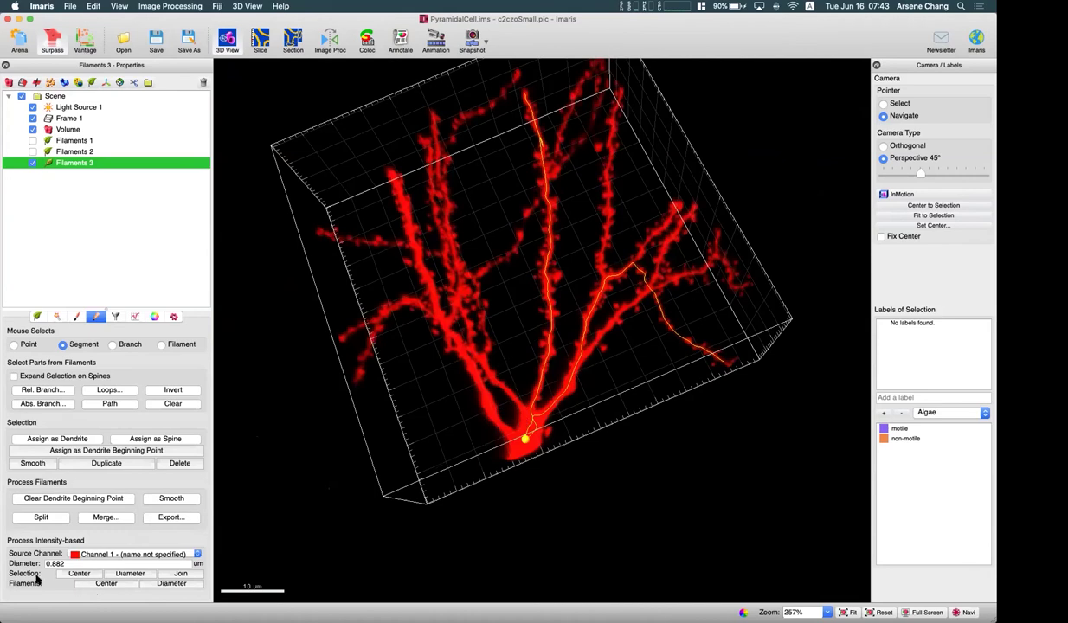
{"action": "left_click", "coordinate": [107, 584]}
{"action": "left_click", "coordinate": [83, 564]}
{"action": "type", "text": "0.3"}
{"action": "left_click", "coordinate": [173, 584]}
Display the filaments in the Cone style at scale 1.000, inspect the traces, and return to the drawing settings
{"action": "left_click", "coordinate": [36, 319]}
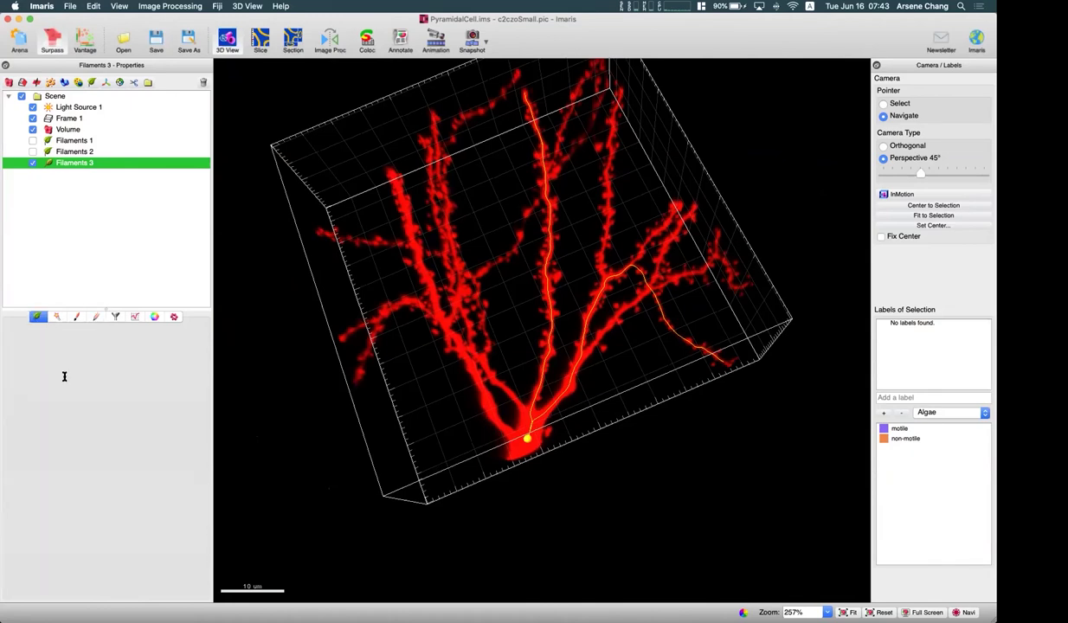
{"action": "left_click_drag", "start_coordinate": [535, 350], "coordinate": [484, 342]}
{"action": "scroll", "coordinate": [483, 247], "scroll_direction": "down", "scroll_amount": 3}
{"action": "scroll", "coordinate": [427, 344], "scroll_direction": "up", "scroll_amount": 3}
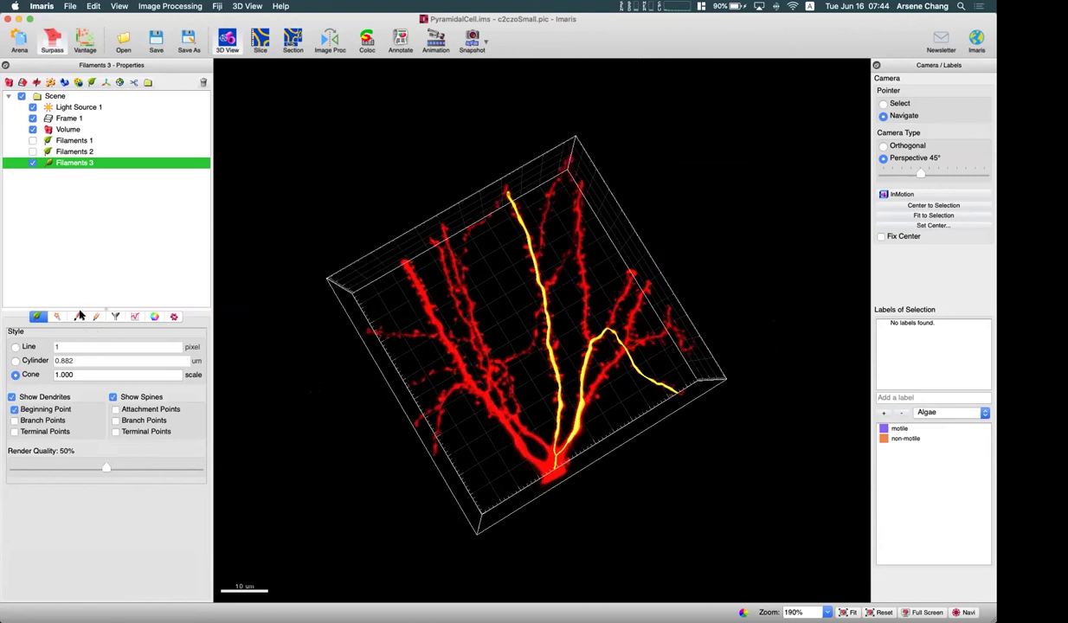
{"action": "left_click", "coordinate": [77, 316]}
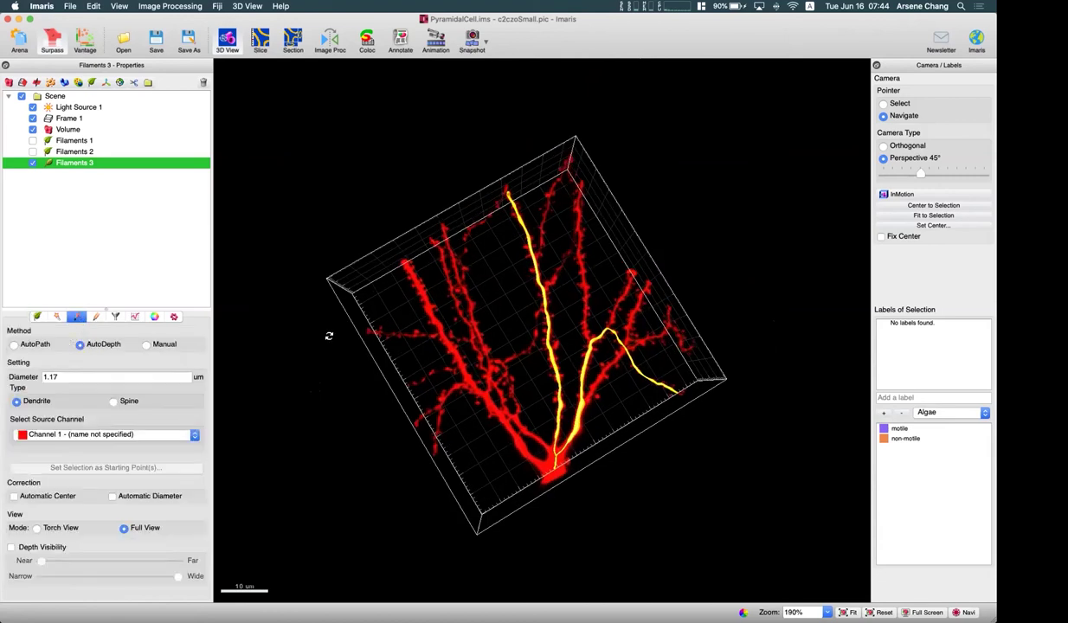
Try the Automatic Center and Automatic Diameter corrections in the drawing settings and leave both disabled
{"action": "left_click_drag", "start_coordinate": [448, 394], "coordinate": [530, 355]}
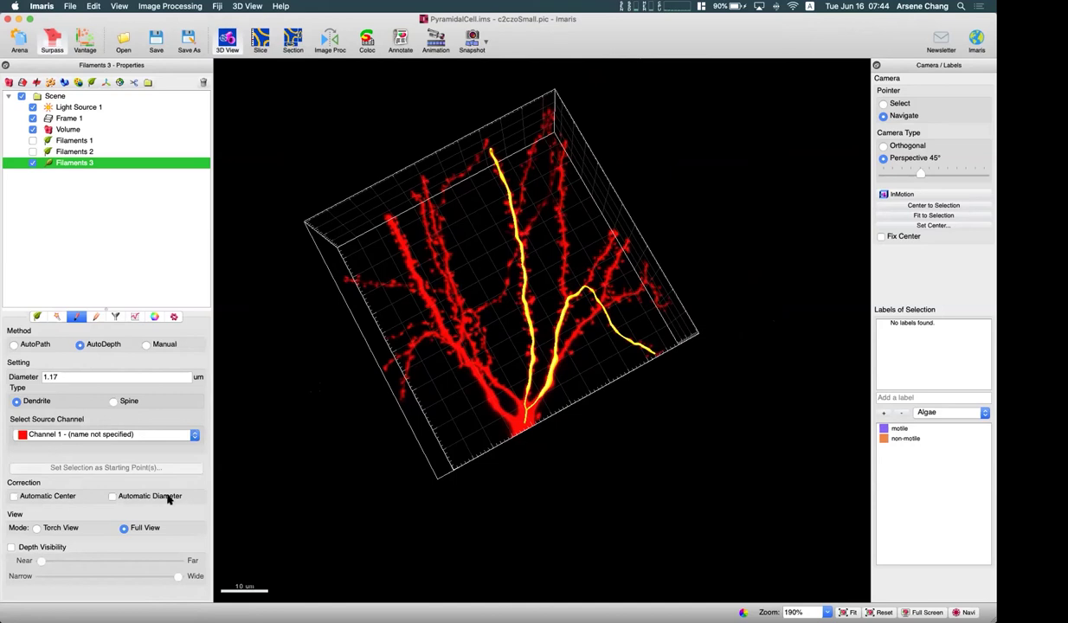
{"action": "left_click", "coordinate": [96, 316]}
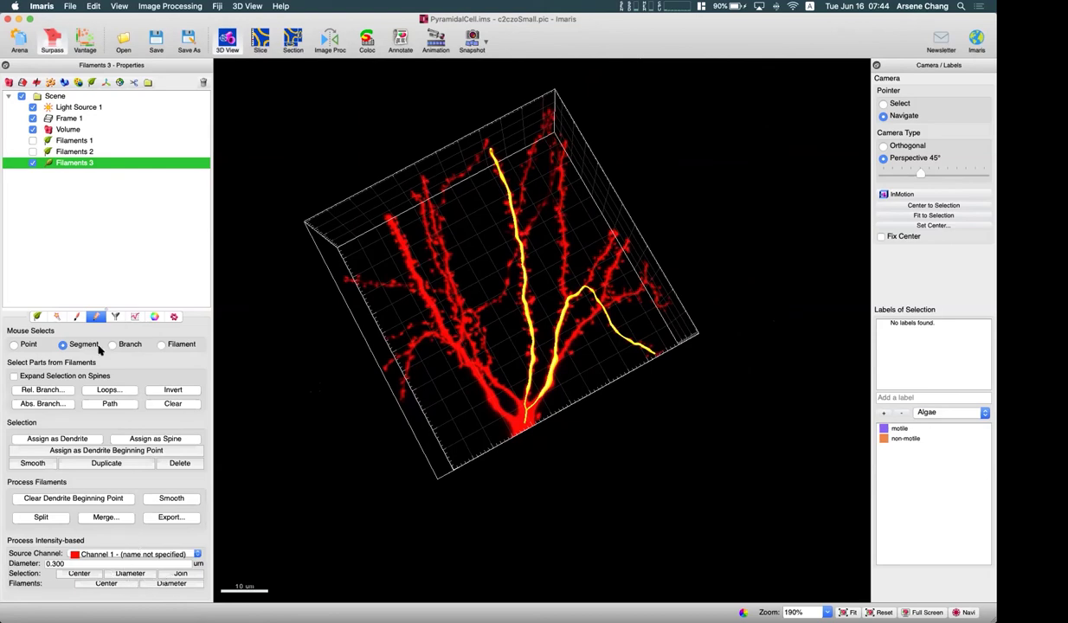
{"action": "left_click", "coordinate": [76, 317]}
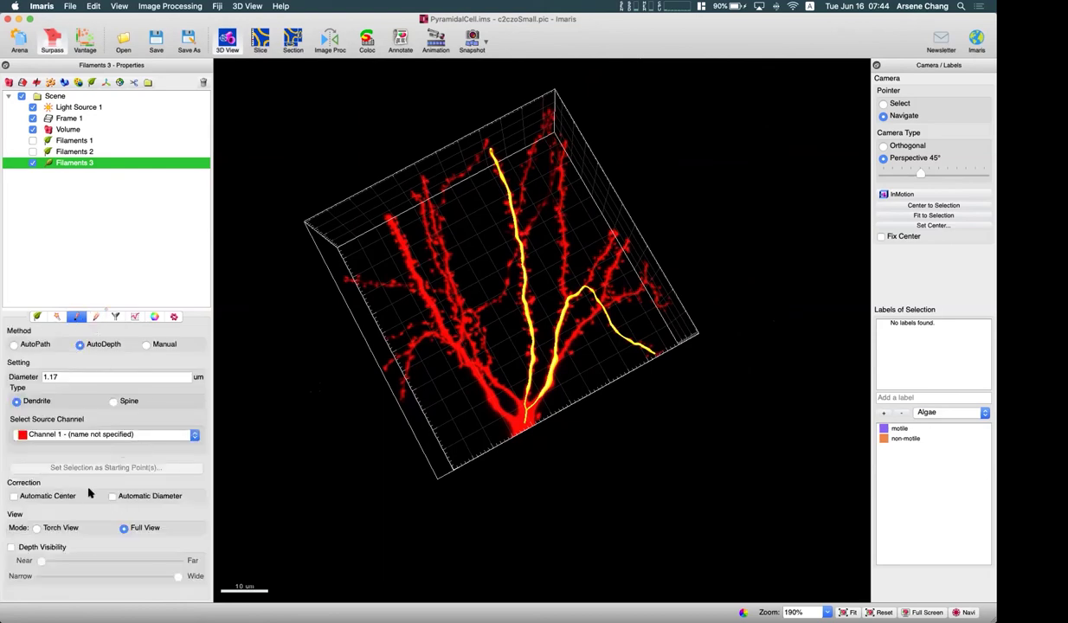
{"action": "left_click", "coordinate": [95, 318]}
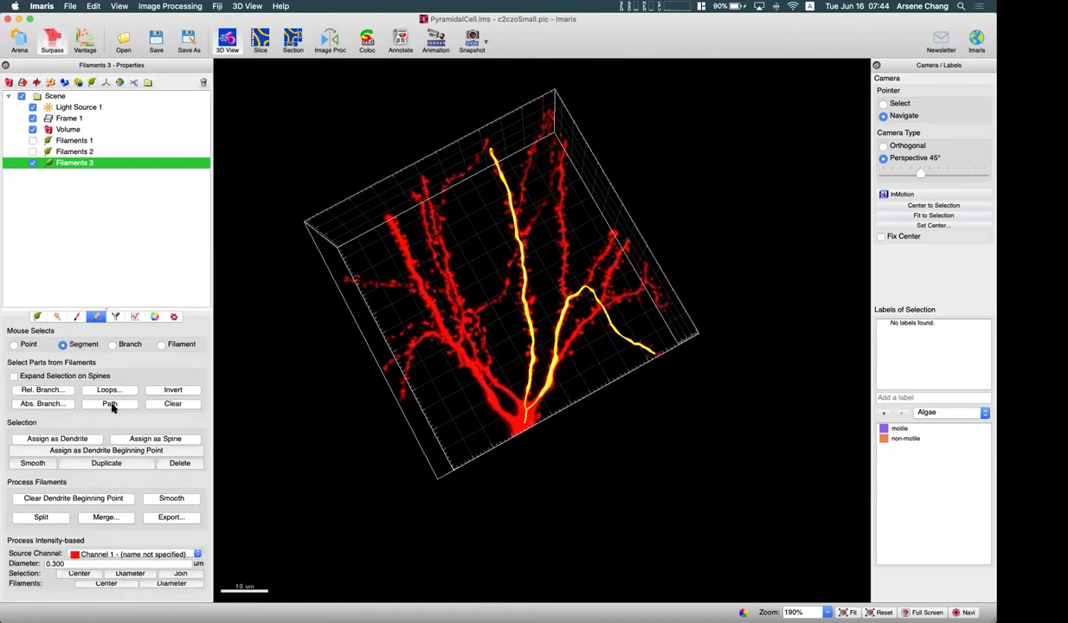
{"action": "left_click", "coordinate": [77, 318]}
{"action": "left_click", "coordinate": [40, 499]}
{"action": "left_click", "coordinate": [143, 495]}
{"action": "left_click", "coordinate": [60, 496]}
{"action": "left_click", "coordinate": [143, 499]}
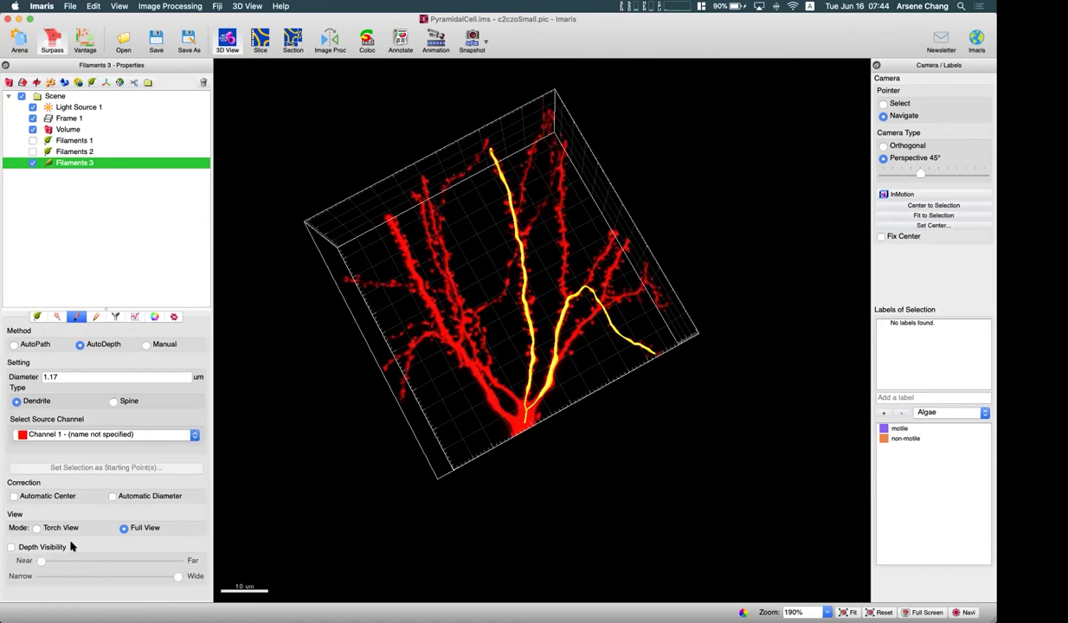
Examine the dendrites in Torch View with a smaller drawing diameter, from close up and across the whole cell
{"action": "left_click_drag", "start_coordinate": [575, 330], "coordinate": [455, 425]}
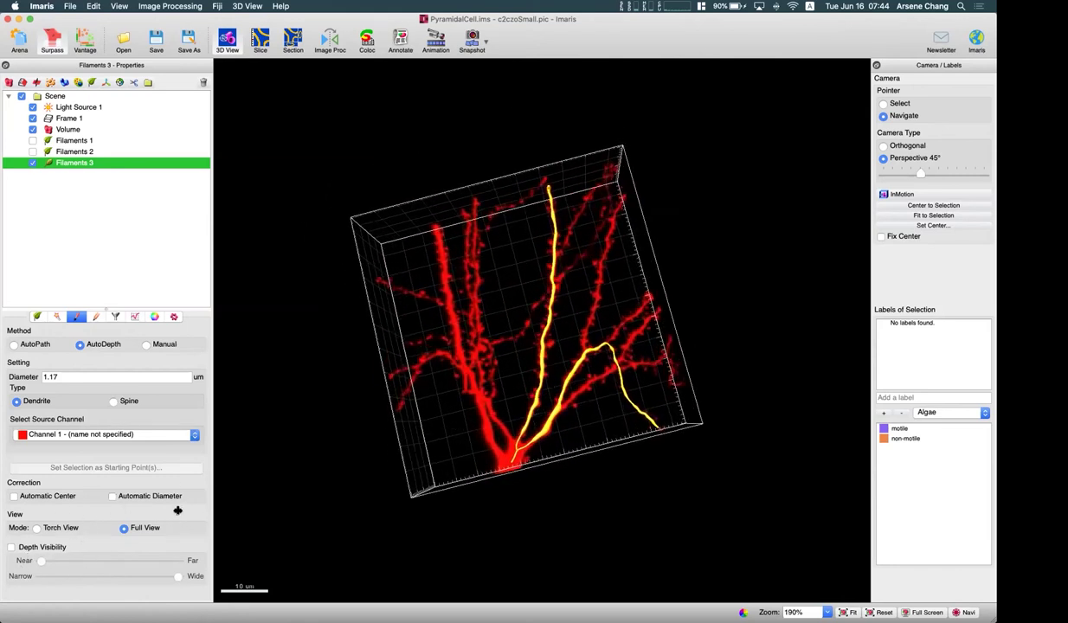
{"action": "scroll", "coordinate": [492, 437], "scroll_direction": "up", "scroll_amount": 5}
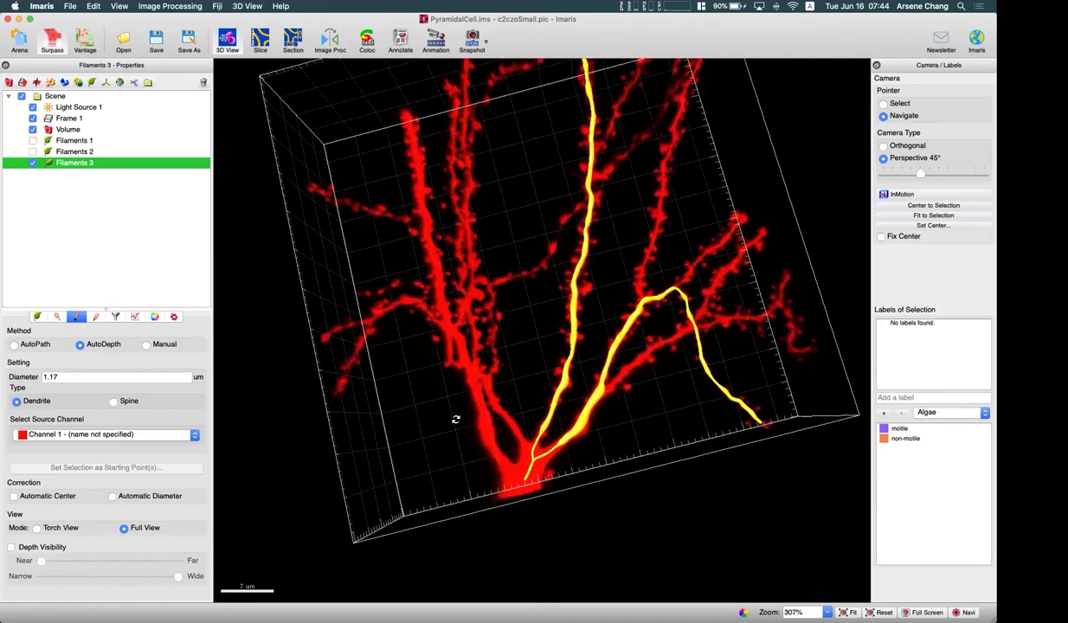
{"action": "left_click", "coordinate": [43, 529]}
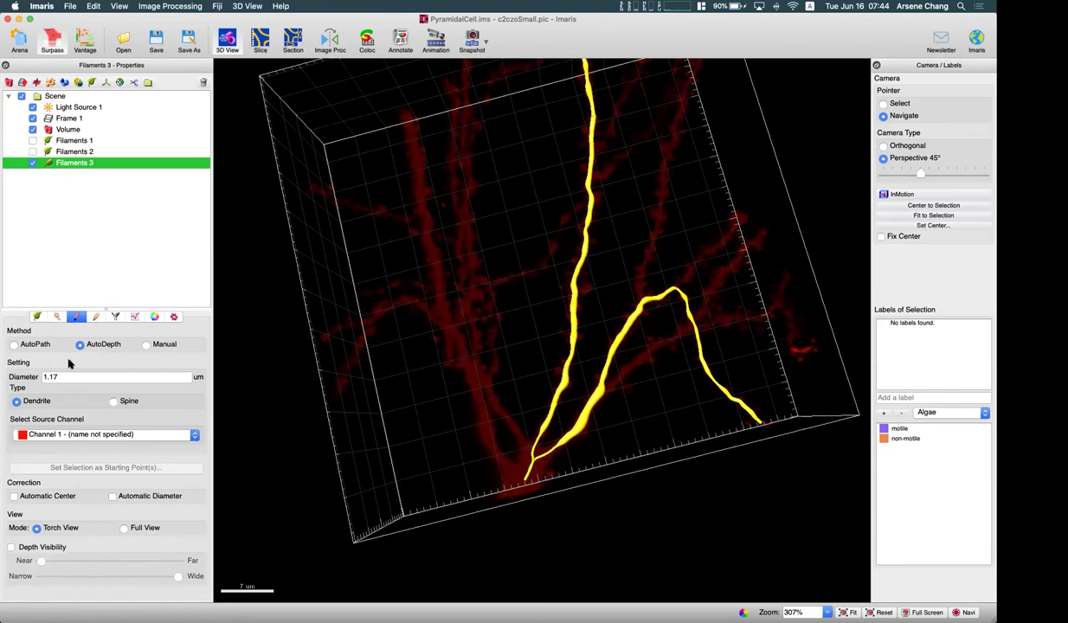
{"action": "key", "text": "Escape"}
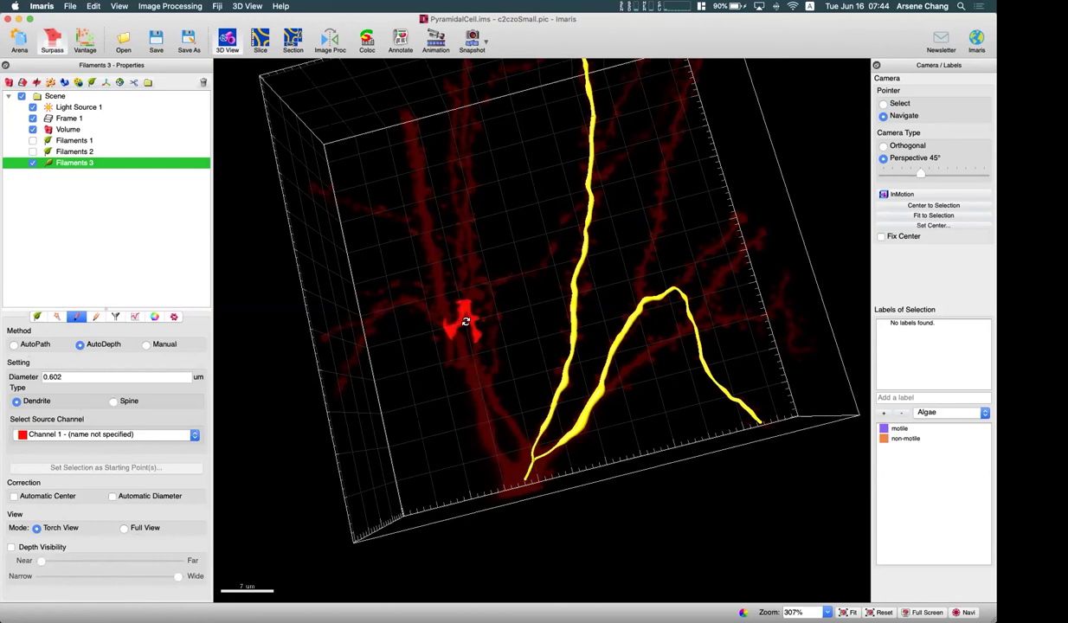
{"action": "scroll", "coordinate": [467, 311], "scroll_direction": "up", "scroll_amount": 5}
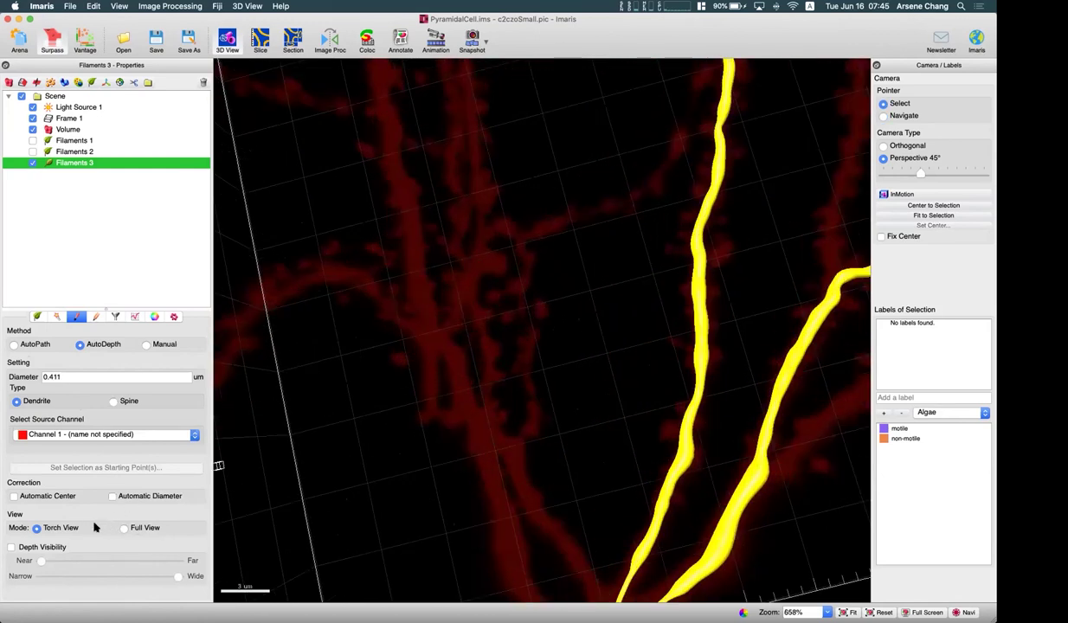
{"action": "key", "text": "Escape"}
{"action": "left_click_drag", "start_coordinate": [441, 310], "coordinate": [441, 318]}
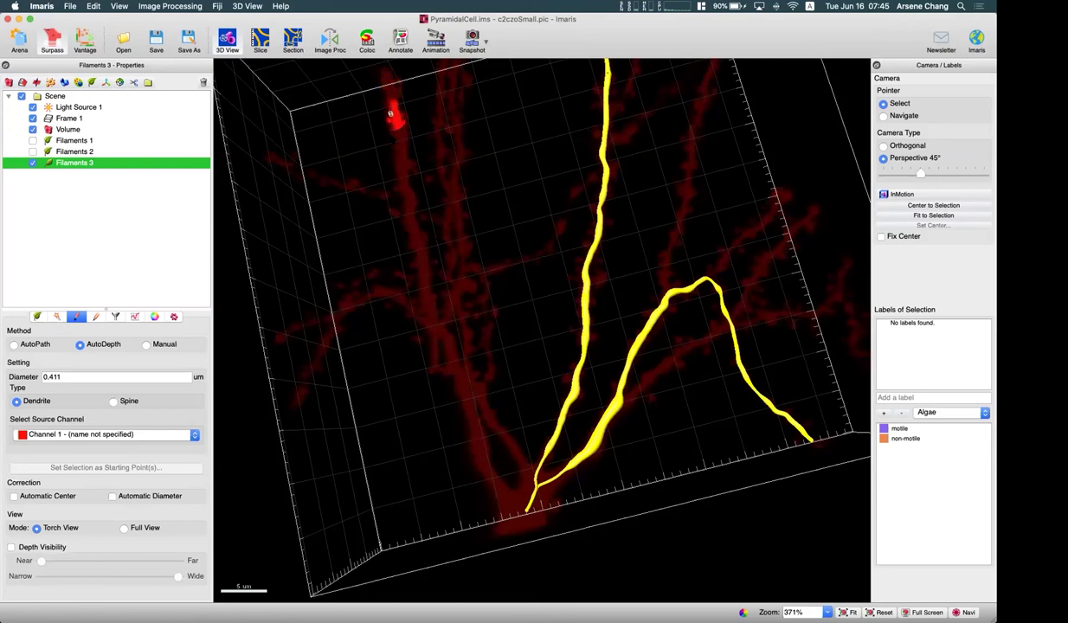
{"action": "left_click", "coordinate": [386, 181]}
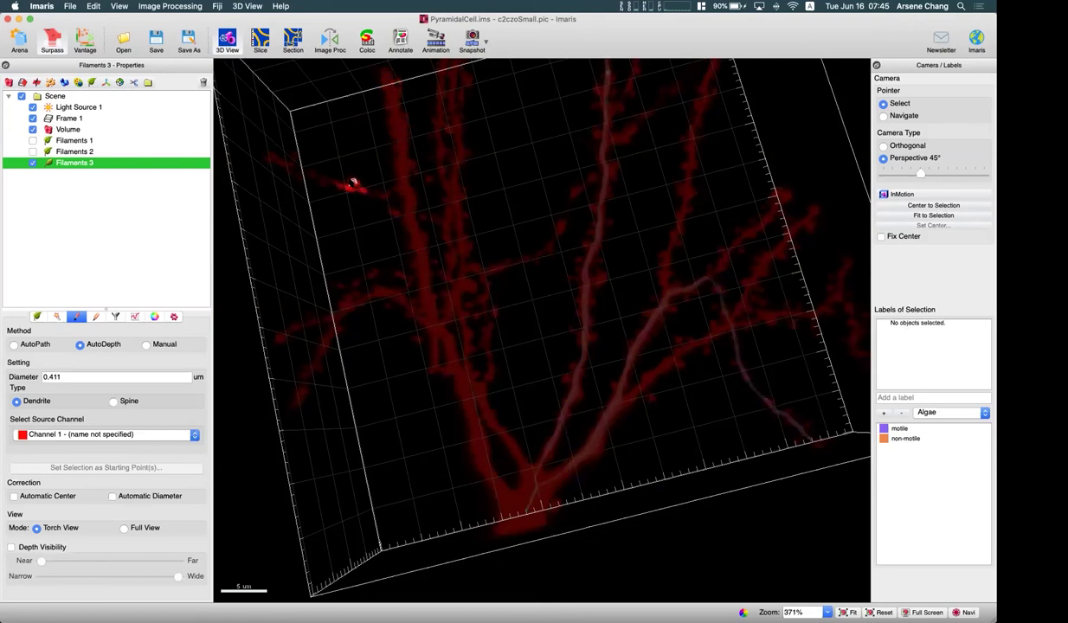
{"action": "key", "text": "Escape"}
{"action": "mouse_move", "coordinate": [500, 391]}
{"action": "left_mouse_down"}
{"action": "mouse_move", "coordinate": [496, 365]}
{"action": "mouse_move", "coordinate": [490, 372]}
{"action": "left_mouse_up"}
{"action": "key", "text": "Escape"}
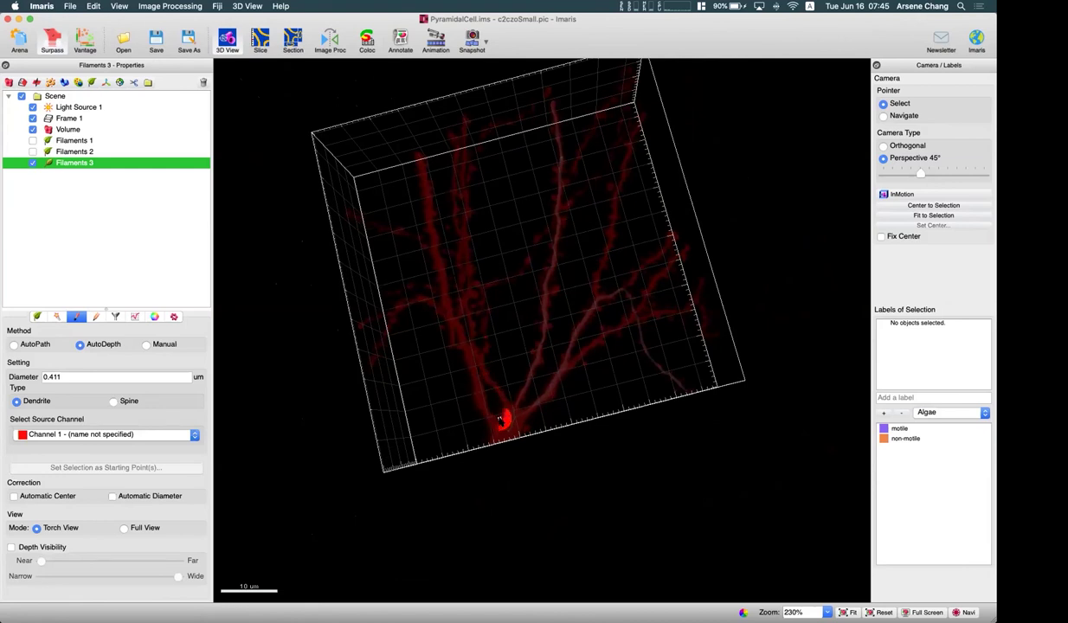
Enable Depth Visibility in Full View, narrow the visible depth range, and shift it slightly away from the near side
{"action": "left_click", "coordinate": [41, 548]}
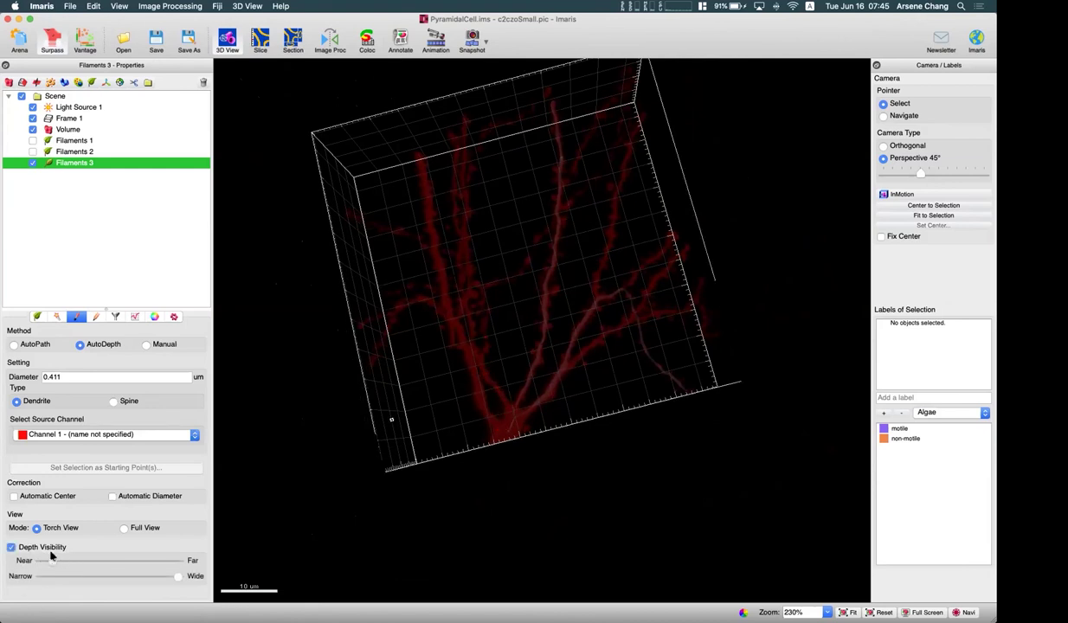
{"action": "left_click_drag", "start_coordinate": [180, 577], "coordinate": [157, 576]}
{"action": "left_click", "coordinate": [137, 527]}
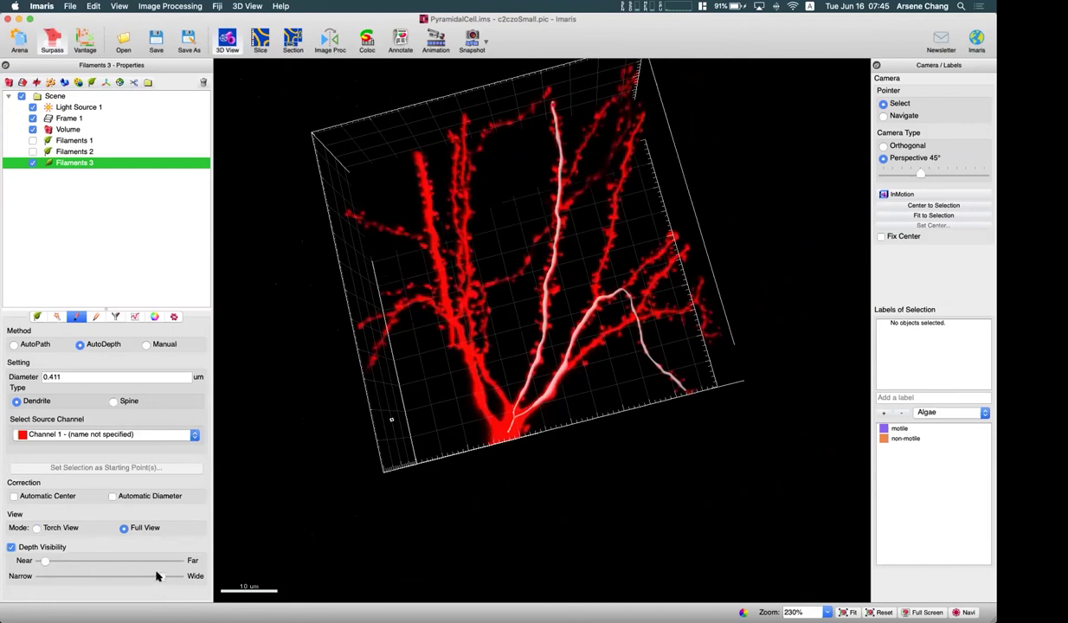
{"action": "mouse_move", "coordinate": [158, 575]}
{"action": "left_mouse_down"}
{"action": "mouse_move", "coordinate": [129, 571]}
{"action": "mouse_move", "coordinate": [138, 575]}
{"action": "left_mouse_up"}
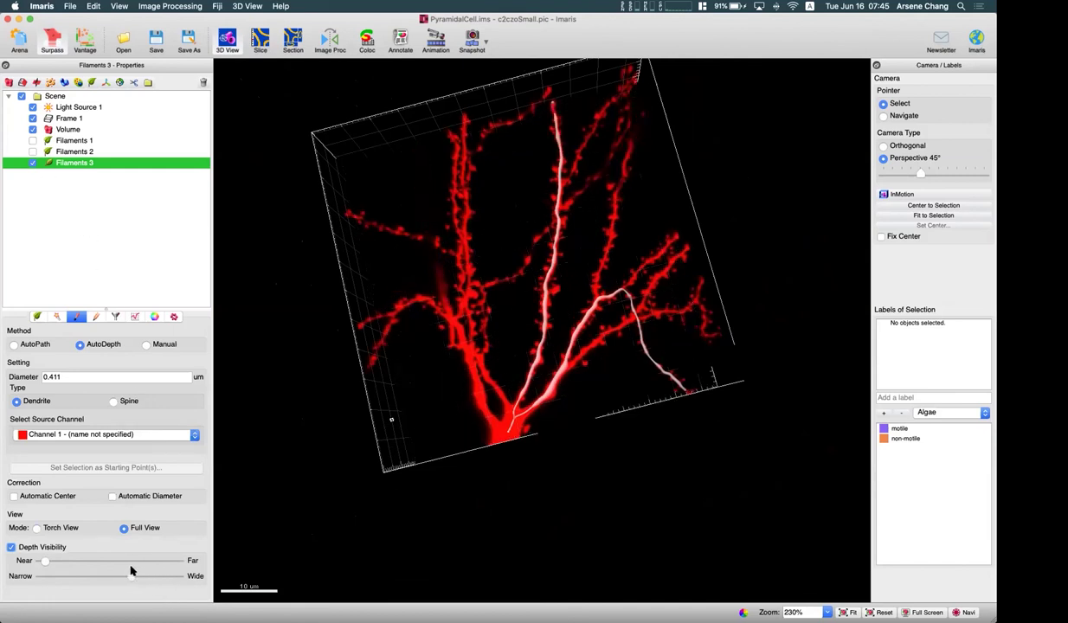
{"action": "mouse_move", "coordinate": [46, 559]}
{"action": "left_mouse_down"}
{"action": "mouse_move", "coordinate": [71, 558]}
{"action": "mouse_move", "coordinate": [53, 560]}
{"action": "left_mouse_up"}
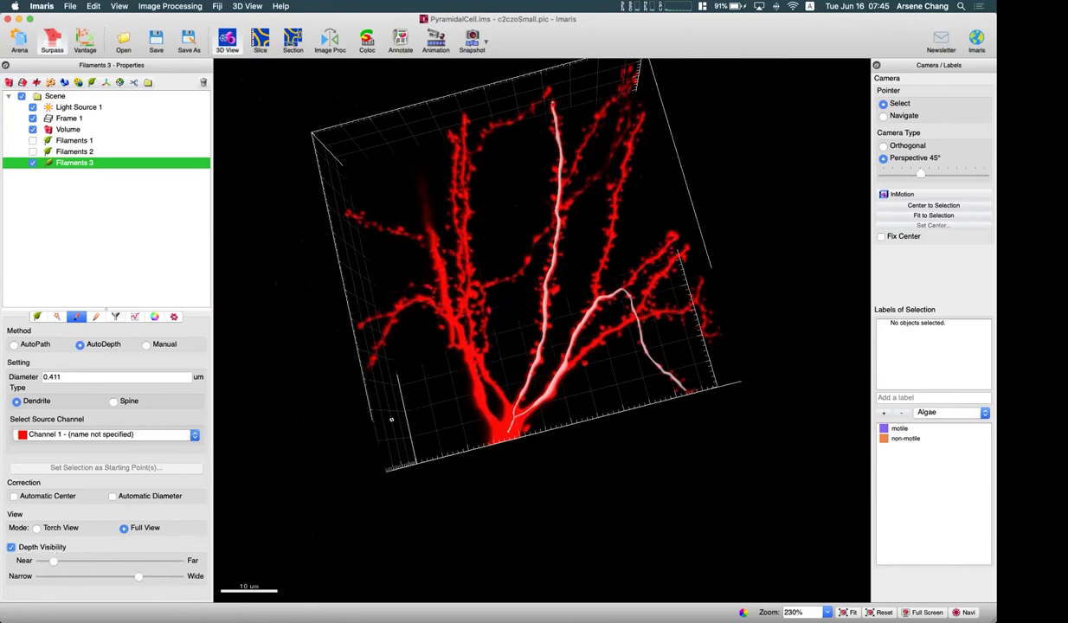
Narrow the visible depth range further and examine which dendrites lie within it, close up and from different angles
{"action": "key", "text": "Escape"}
{"action": "scroll", "coordinate": [415, 227], "scroll_direction": "up", "scroll_amount": 10}
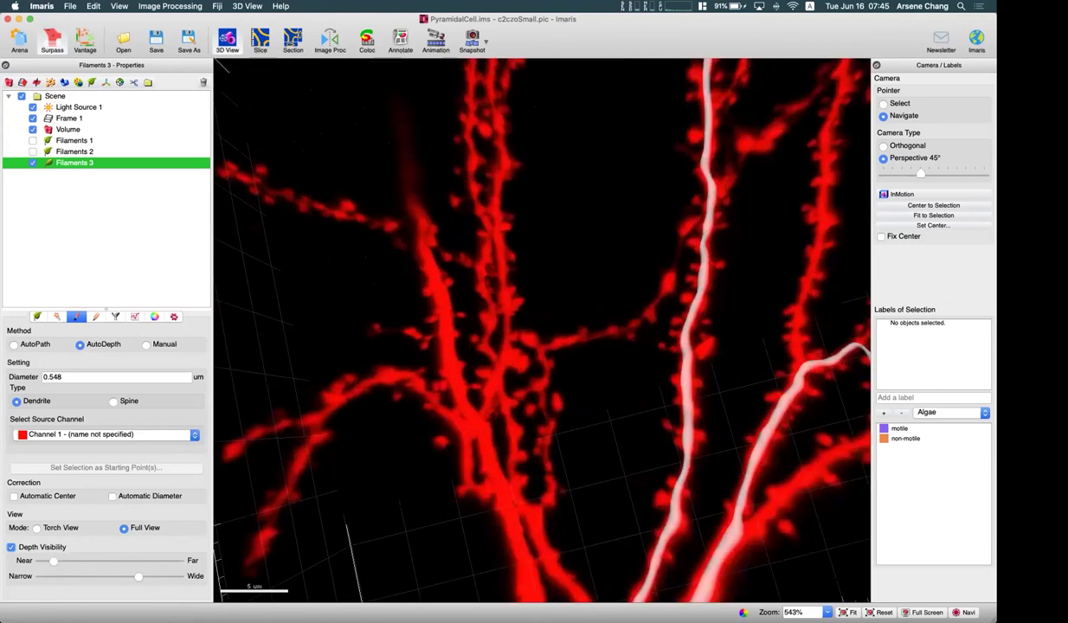
{"action": "key", "text": "Escape"}
{"action": "key", "text": "Escape"}
{"action": "scroll", "coordinate": [480, 329], "scroll_direction": "down", "scroll_amount": 3}
{"action": "key", "text": "Escape"}
{"action": "key", "text": "Escape"}
{"action": "left_click_drag", "start_coordinate": [551, 326], "coordinate": [500, 395]}
{"action": "left_click_drag", "start_coordinate": [138, 576], "coordinate": [88, 574]}
{"action": "key", "text": "Escape"}
{"action": "key", "text": "Escape"}
{"action": "scroll", "coordinate": [486, 341], "scroll_direction": "down", "scroll_amount": 5}
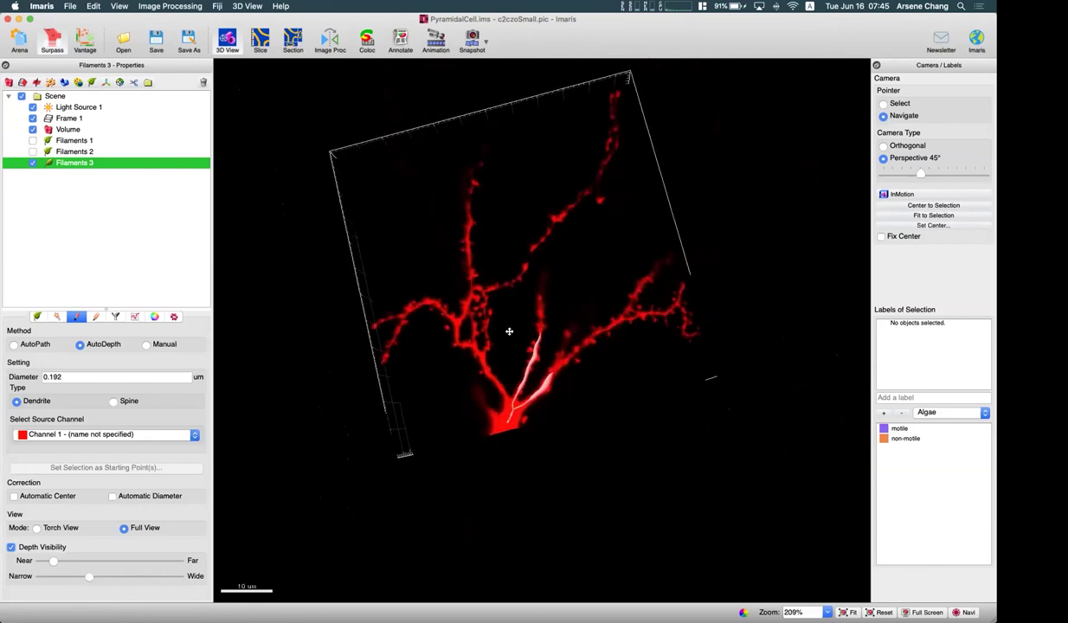
{"action": "left_click_drag", "start_coordinate": [373, 354], "coordinate": [410, 339]}
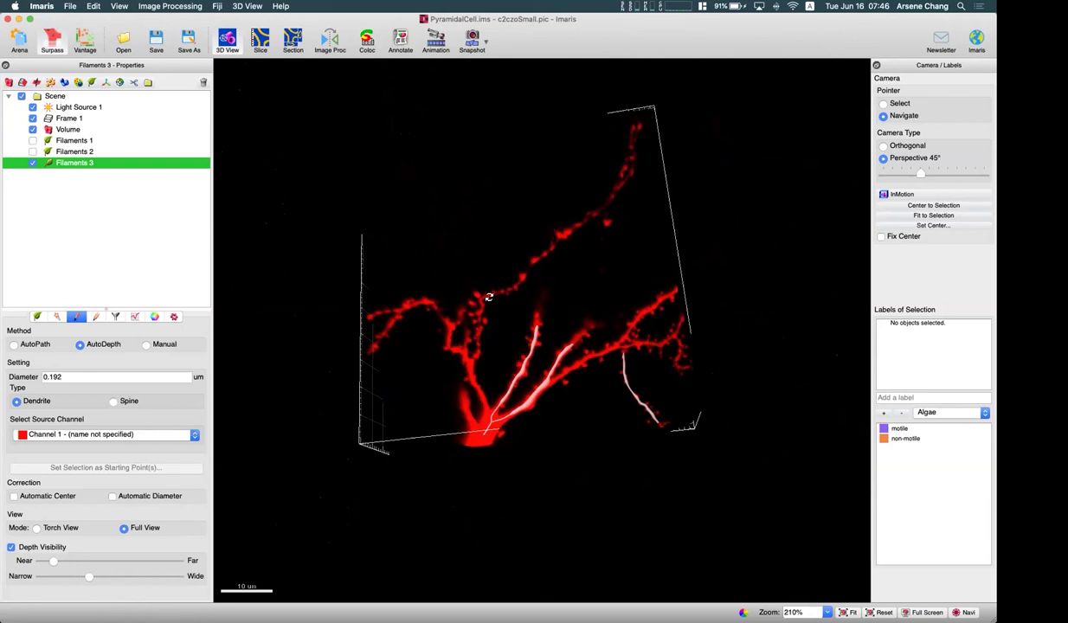
Turn off Depth Visibility to show the full volume depth again
{"action": "left_click", "coordinate": [11, 547]}
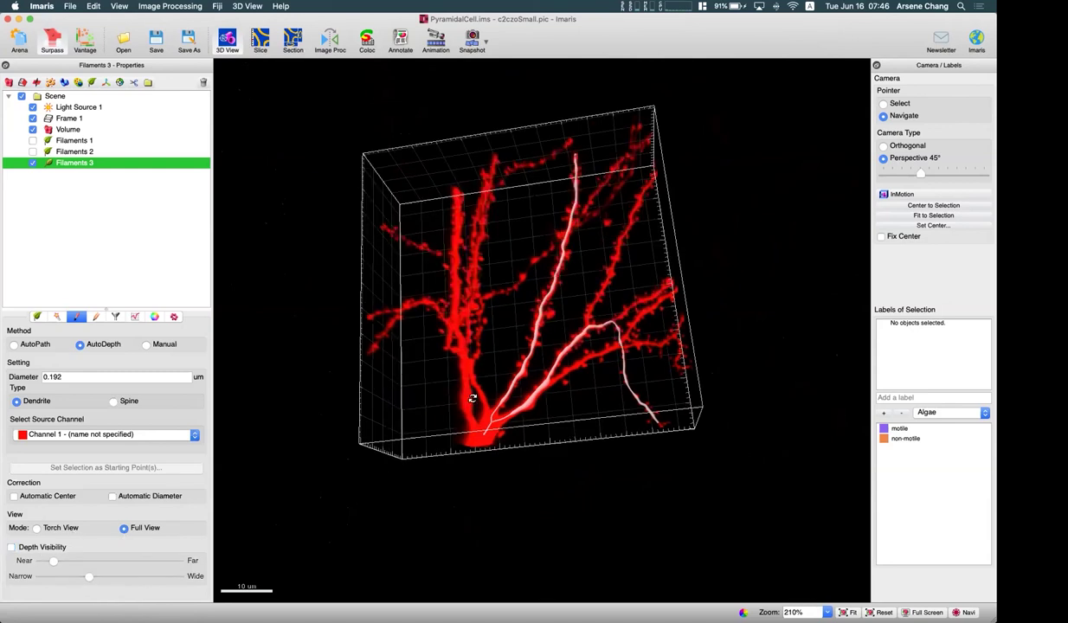
{"action": "left_click_drag", "start_coordinate": [470, 400], "coordinate": [446, 468]}
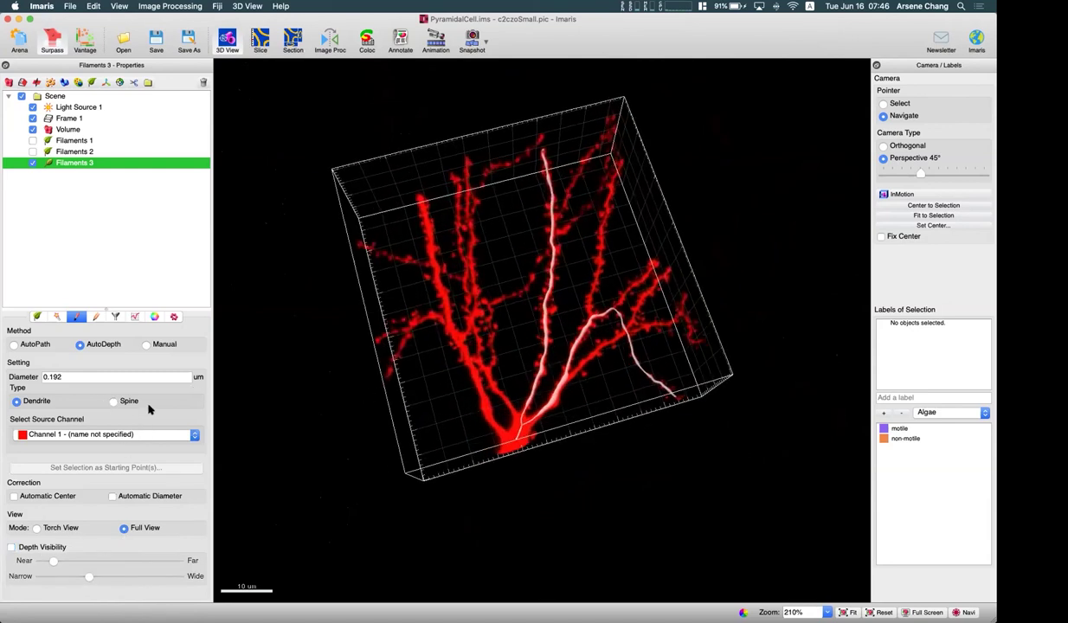
{"action": "left_click_drag", "start_coordinate": [540, 390], "coordinate": [500, 279]}
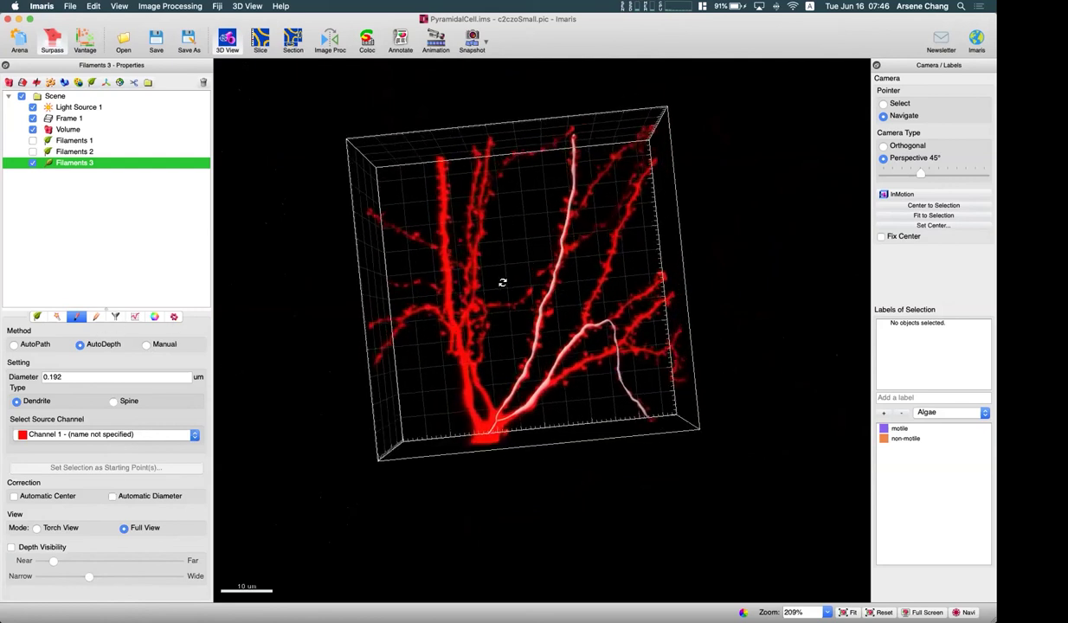
Preview the Manual drawing method with its XY slice plane, and set the drawing method back to AutoPath
{"action": "left_click", "coordinate": [161, 343]}
{"action": "left_click_drag", "start_coordinate": [497, 372], "coordinate": [438, 346]}
{"action": "scroll", "coordinate": [433, 364], "scroll_direction": "down", "scroll_amount": 5}
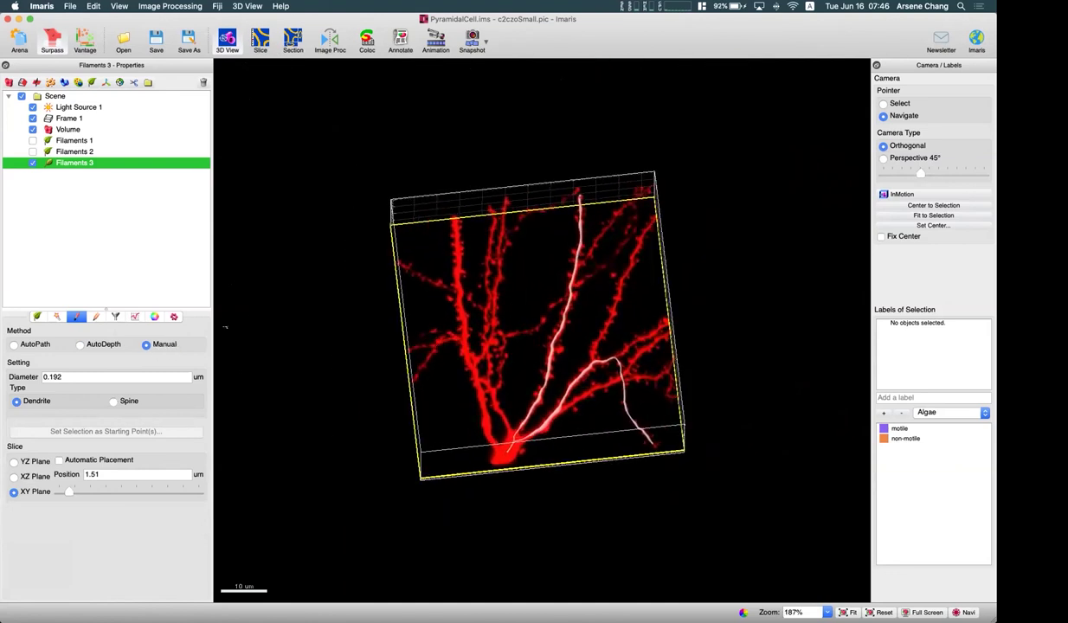
{"action": "left_click", "coordinate": [41, 345]}
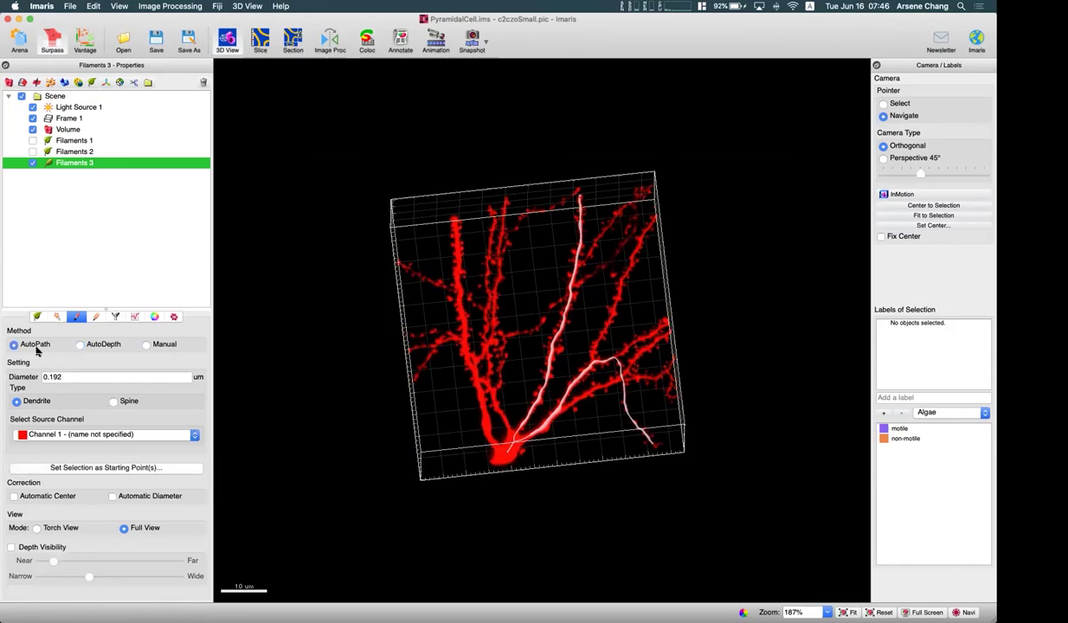